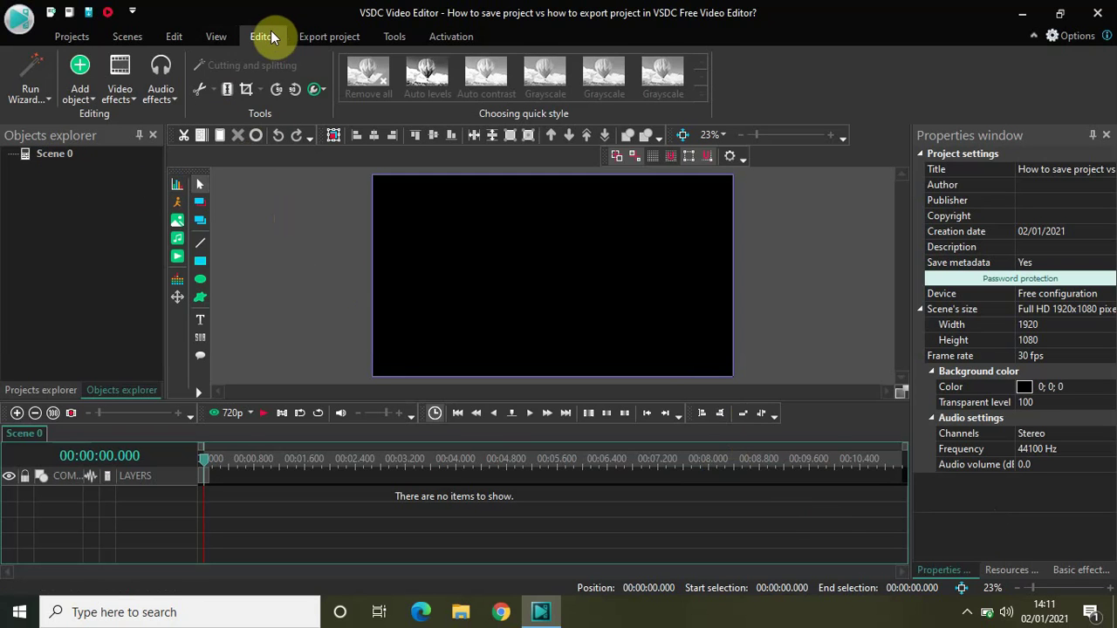
# Step: Show the Projects explorer so the project's scene list is available
pyautogui.click(214, 36)
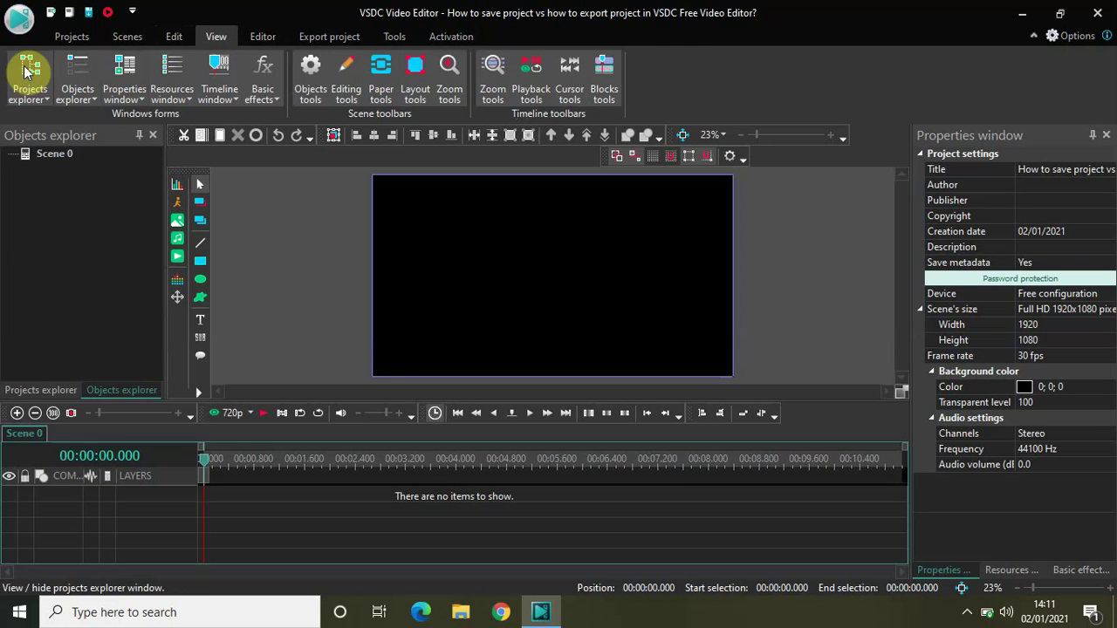
pyautogui.click(24, 71)
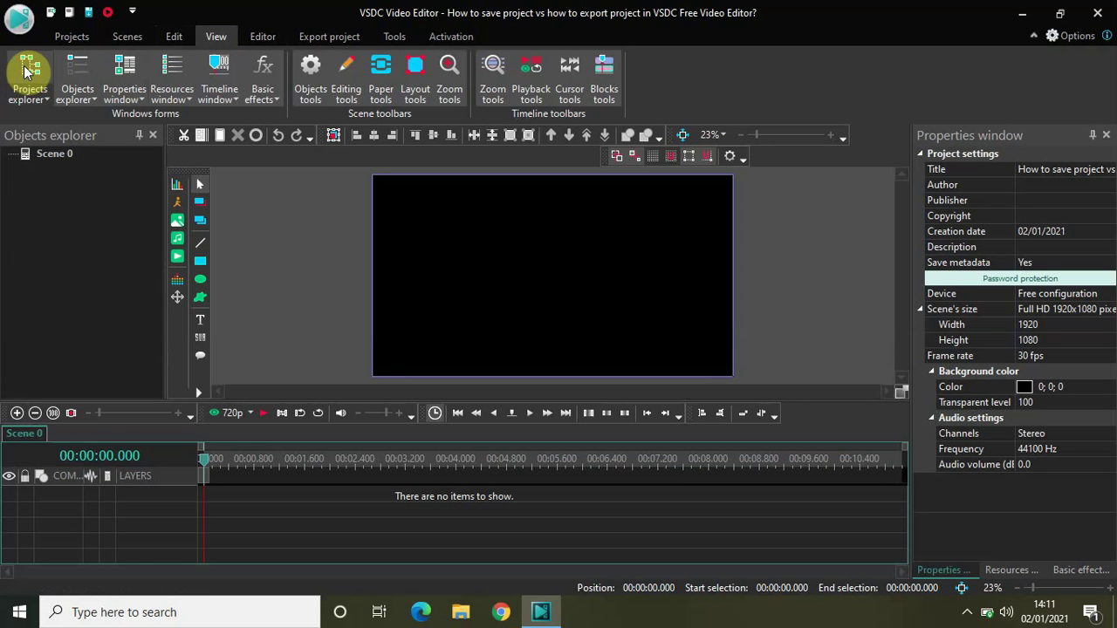
pyautogui.click(24, 72)
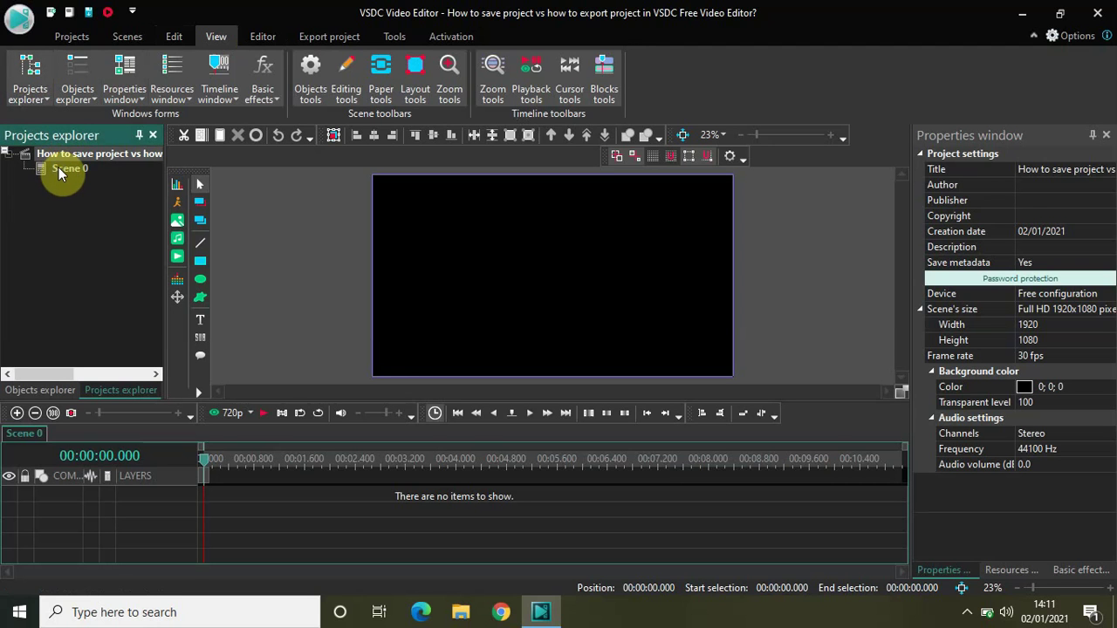
# Step: Add two new blank scenes to the project after Scene 0
pyautogui.rightClick(58, 170)
pyautogui.press('Escape')
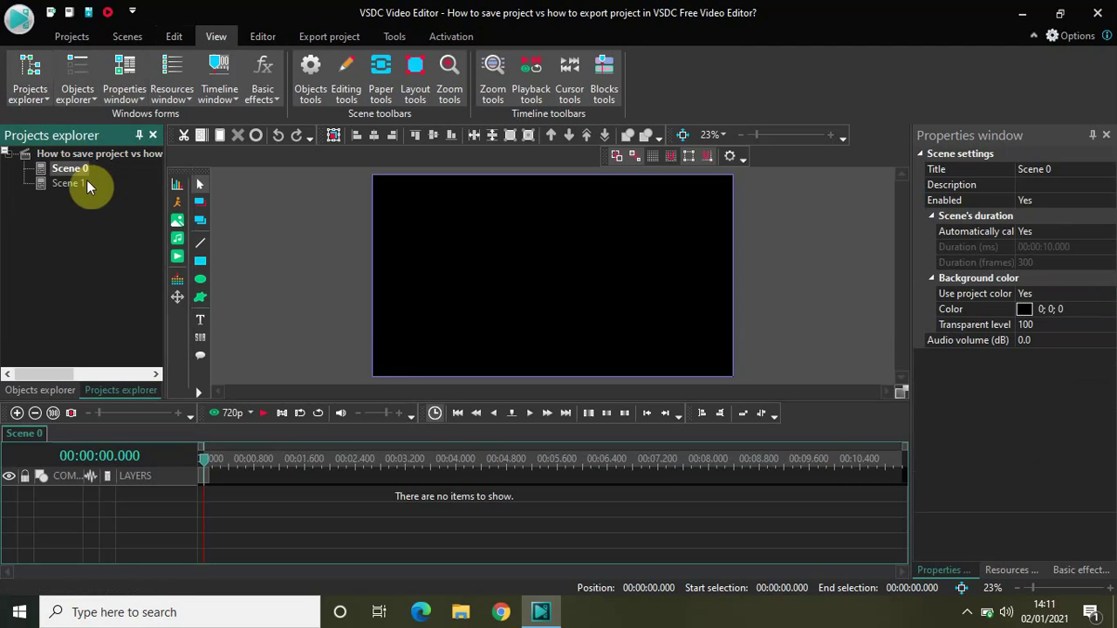
pyautogui.rightClick(71, 184)
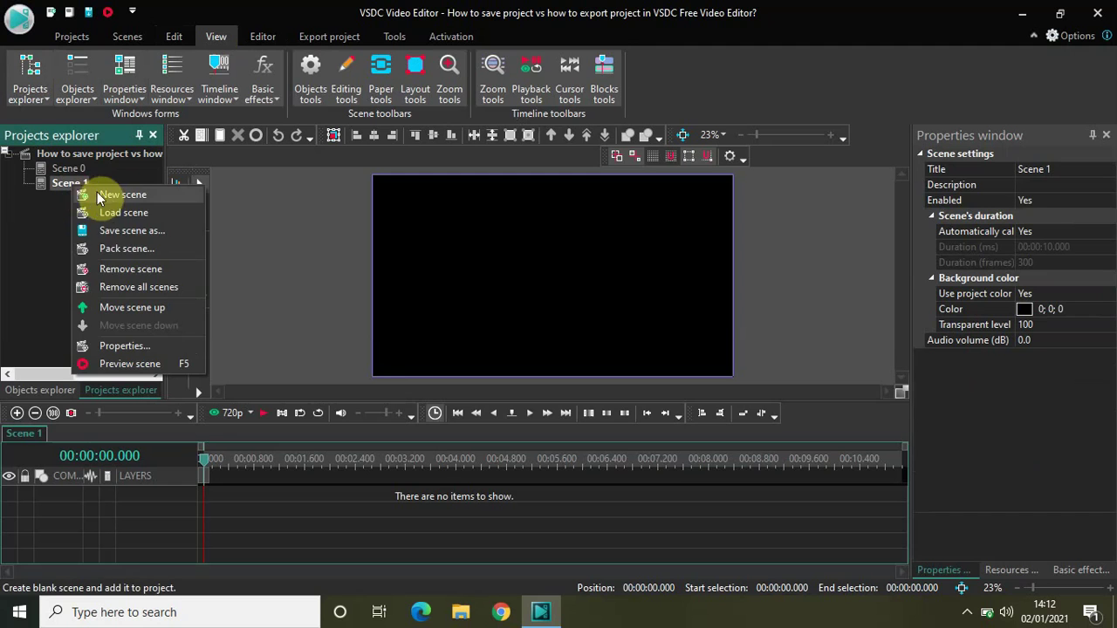
pyautogui.click(103, 193)
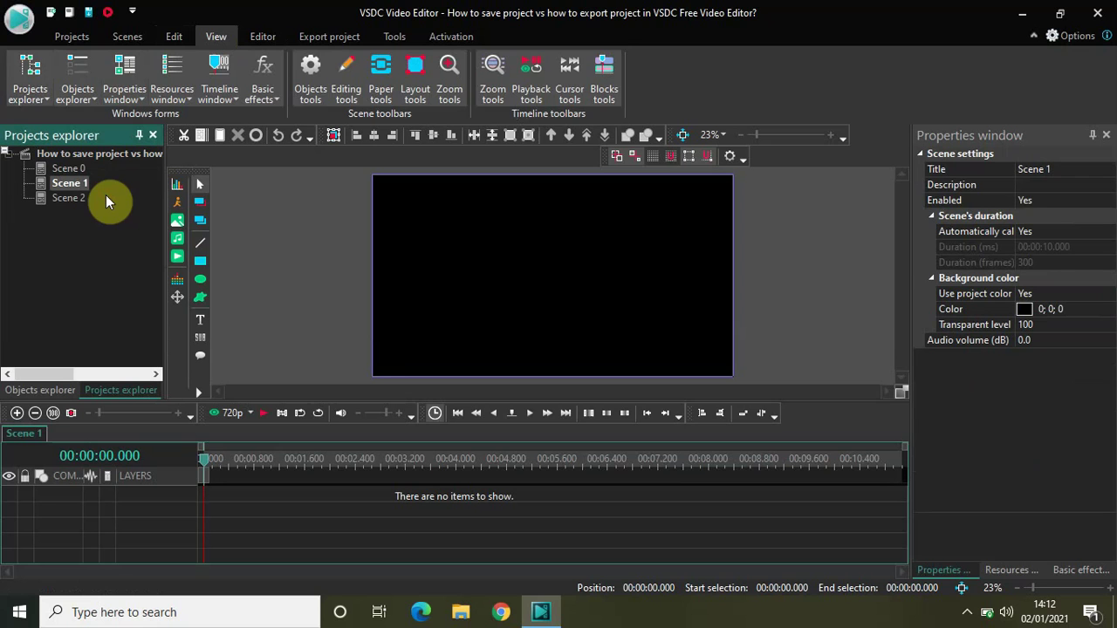
# Step: Insert the Intro video from the Downloads folder into Scene 0, from the cursor position on a new layer
pyautogui.click(258, 35)
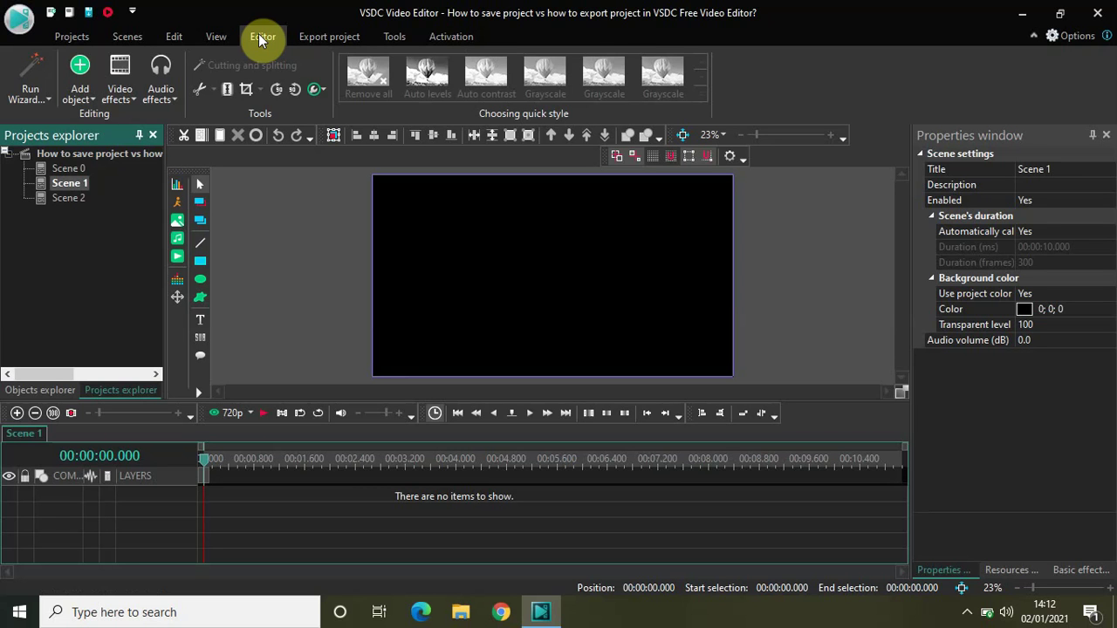
pyautogui.click(68, 169)
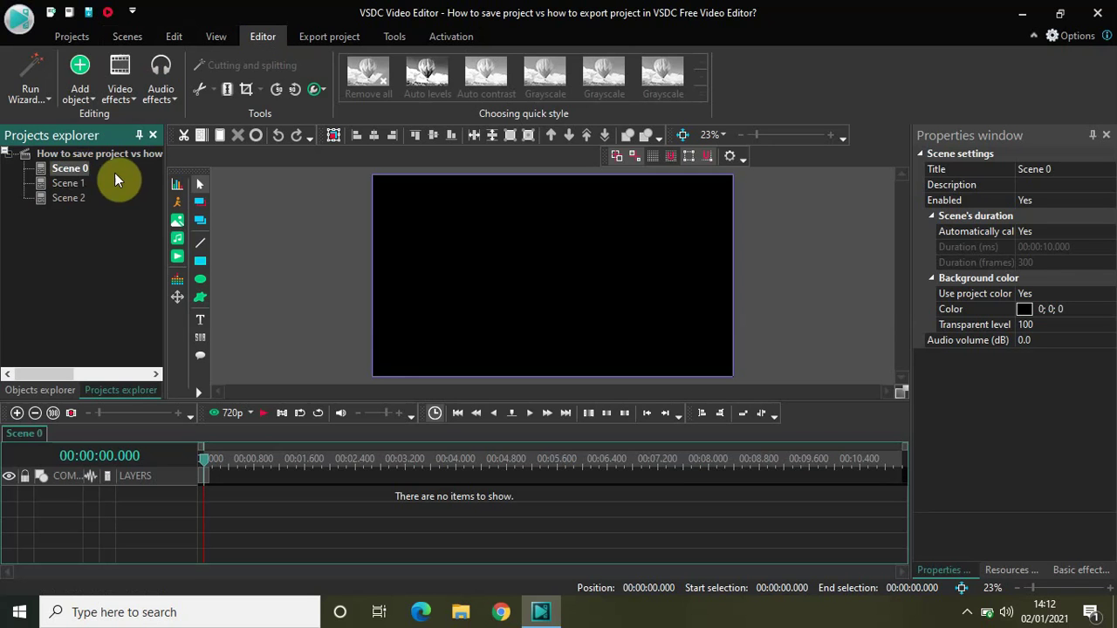
pyautogui.click(178, 262)
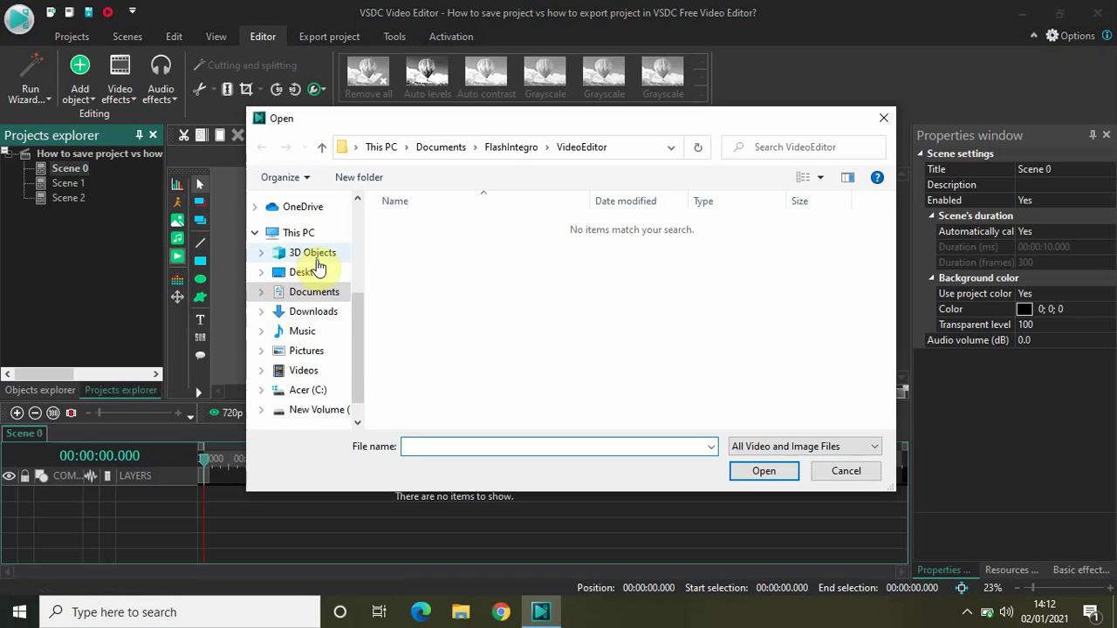
pyautogui.click(314, 312)
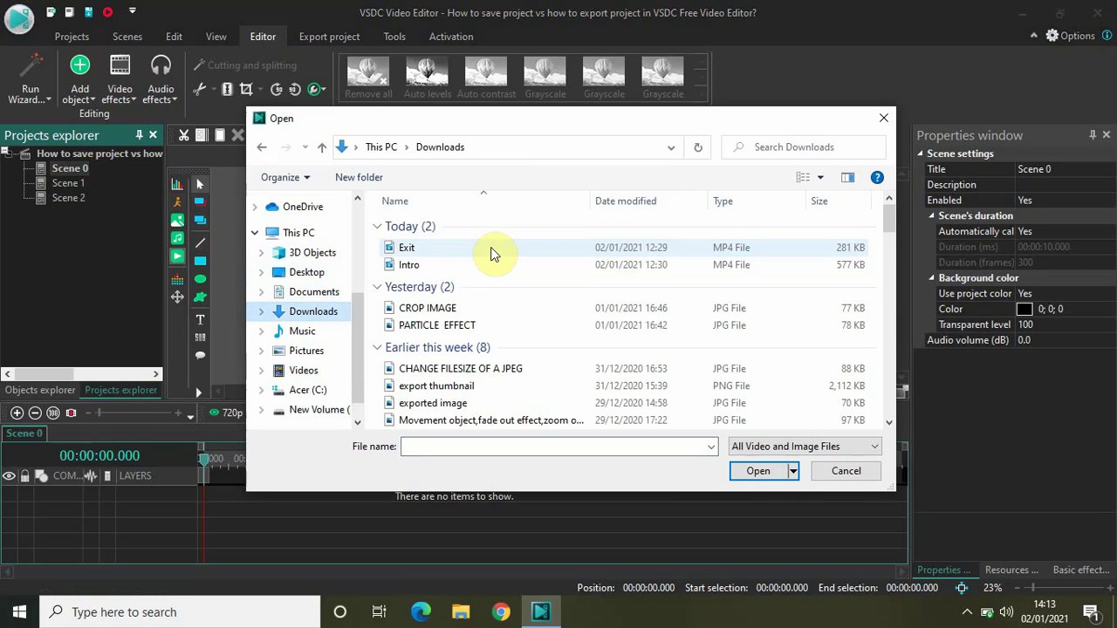
pyautogui.click(452, 262)
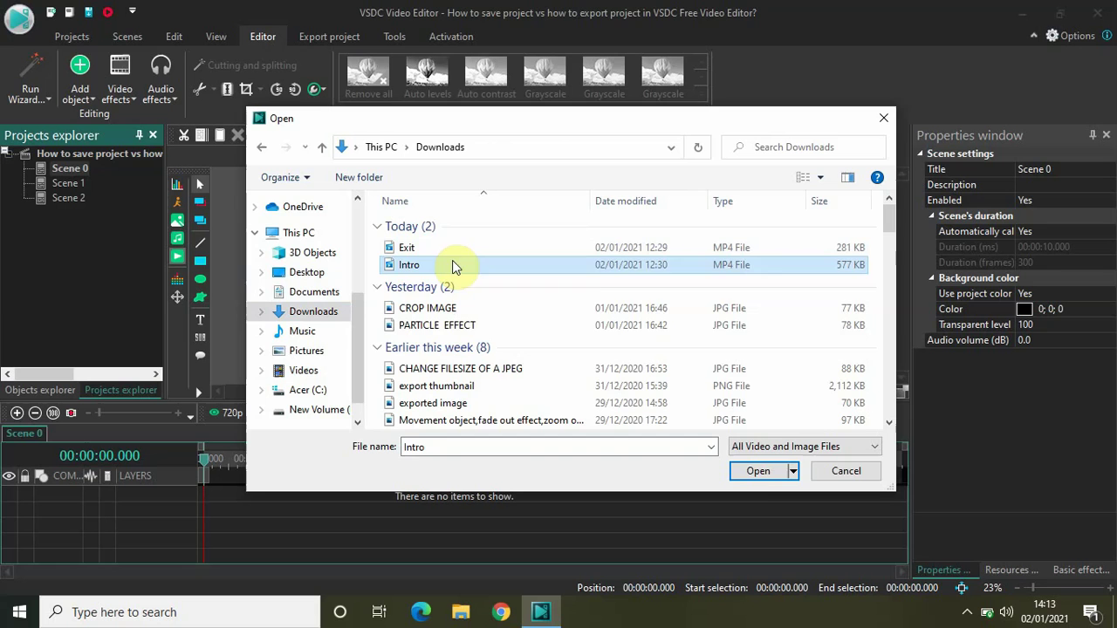
pyautogui.click(750, 471)
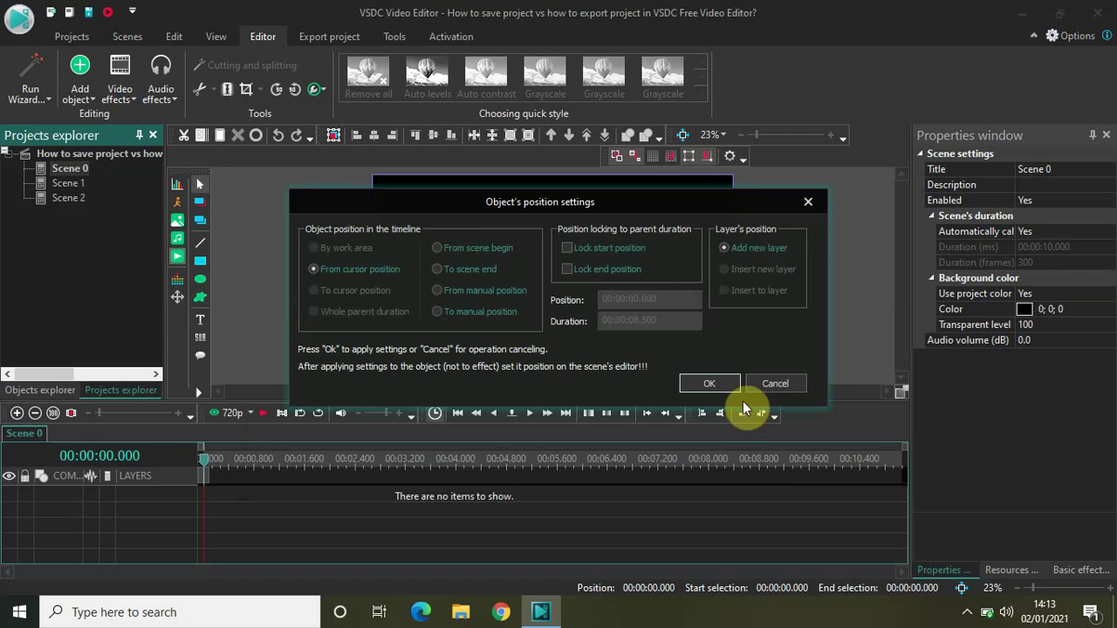
pyautogui.click(715, 387)
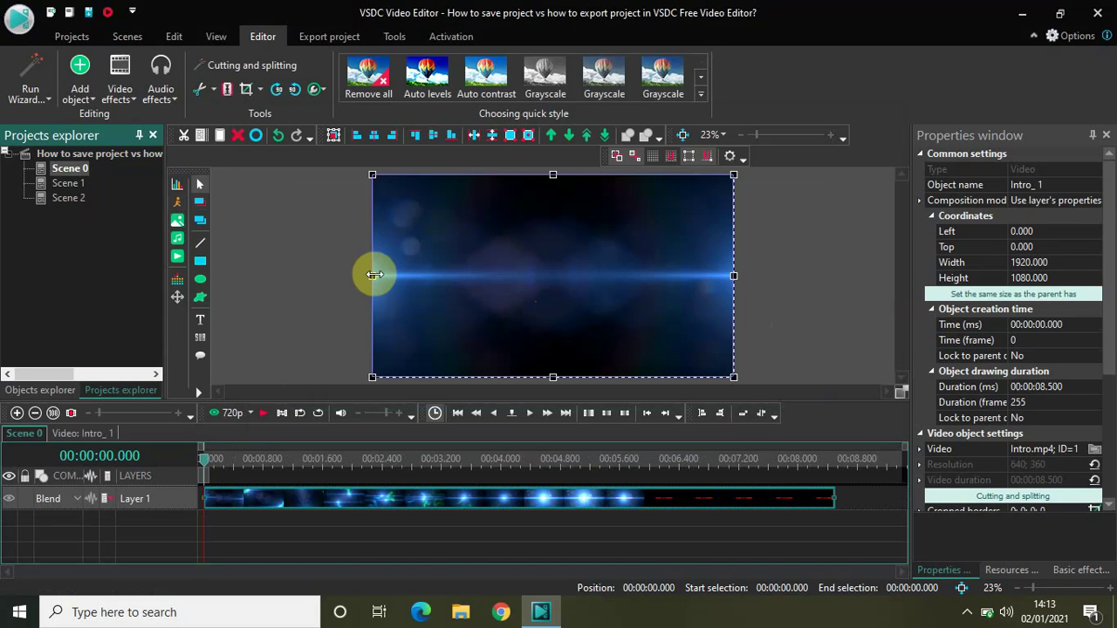
# Step: Insert the Exit video from the Downloads folder into Scene 2 with the default position settings
pyautogui.doubleClick(64, 198)
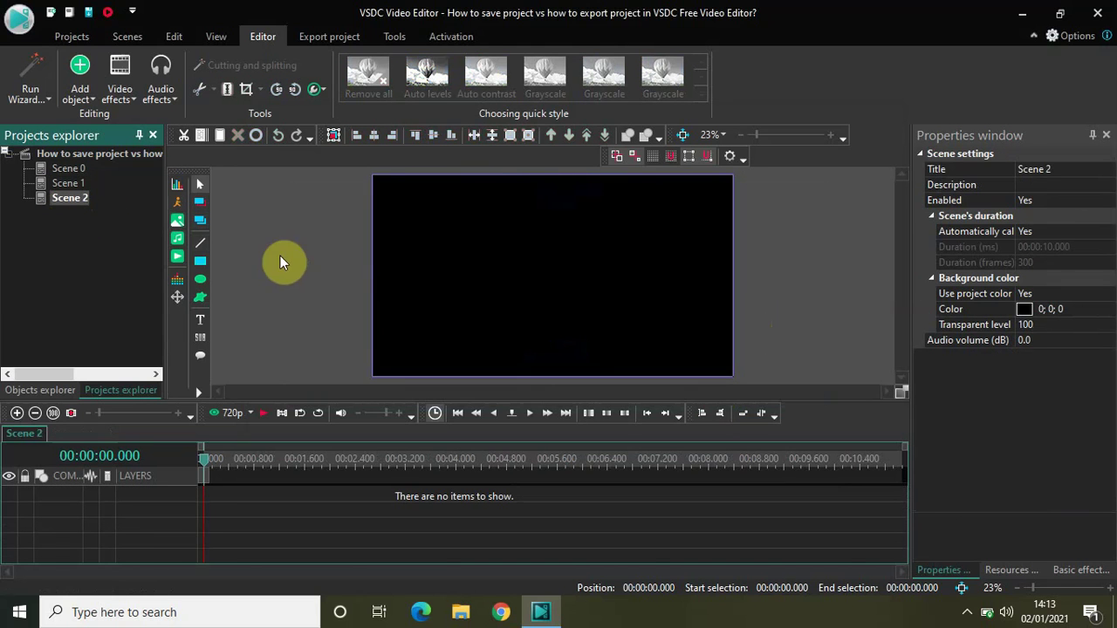
pyautogui.click(177, 255)
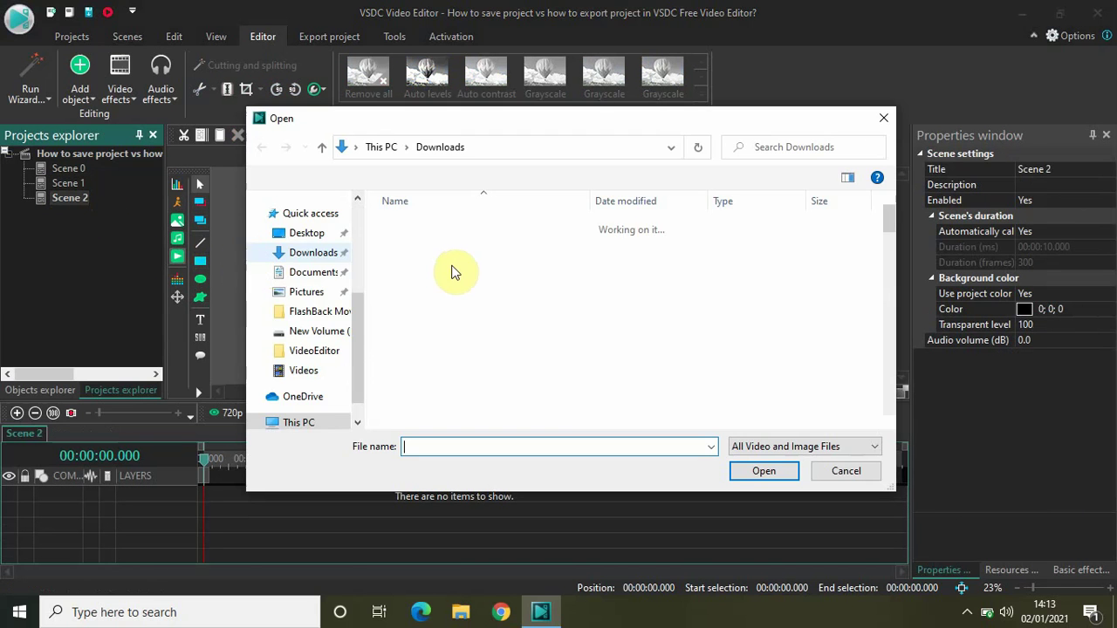
pyautogui.click(408, 248)
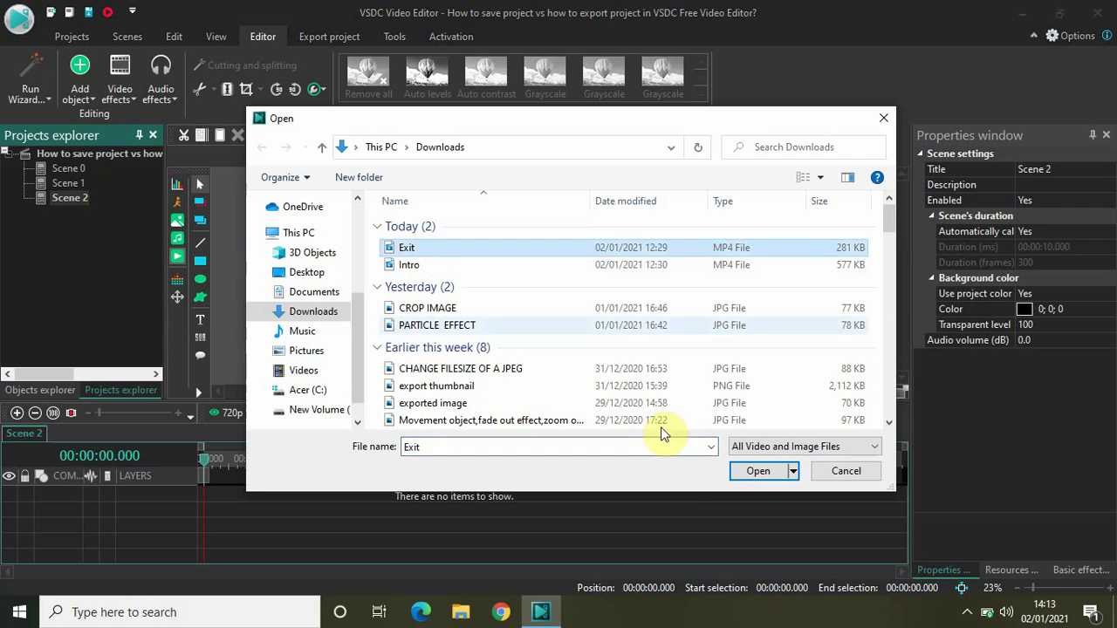
pyautogui.click(756, 470)
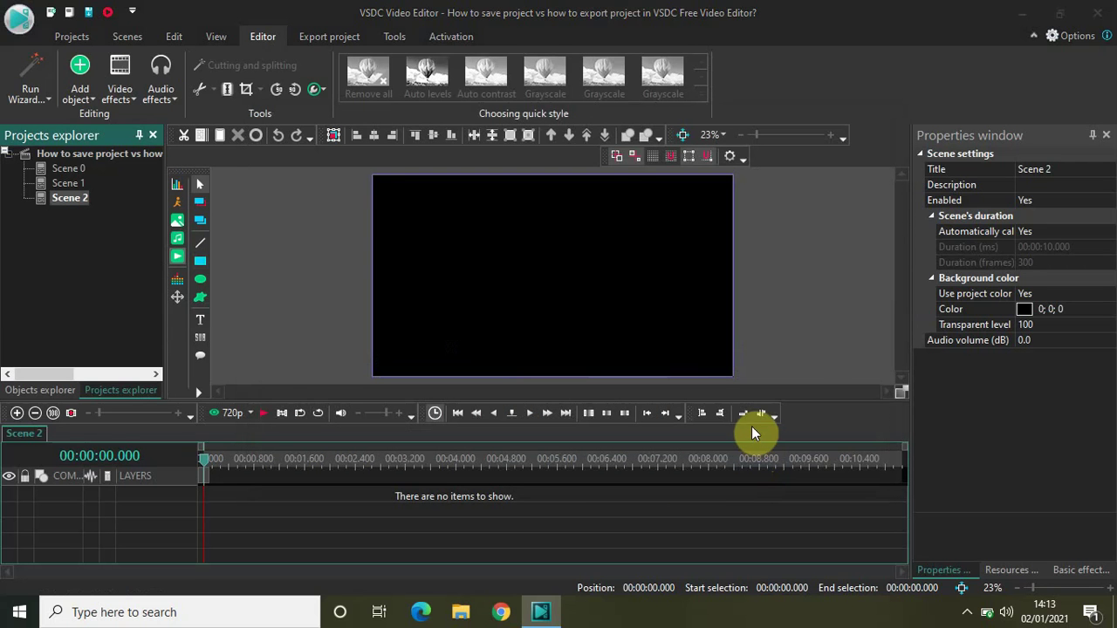
pyautogui.click(728, 386)
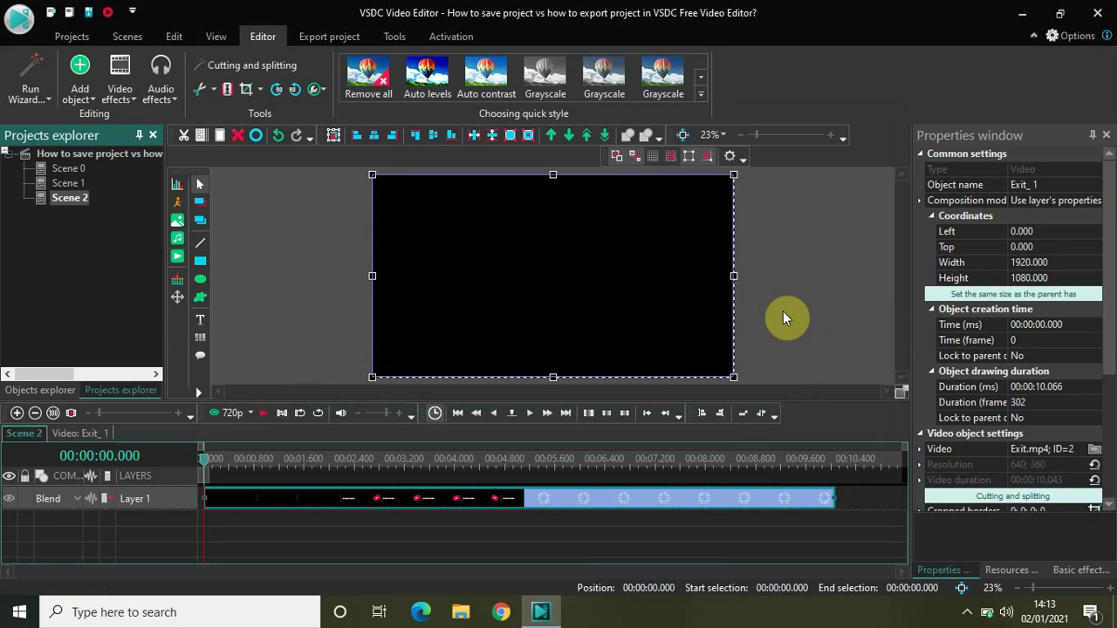
# Step: Insert the Car Demo video from the Downloads folder into Scene 1, from the cursor position on a new layer
pyautogui.doubleClick(70, 185)
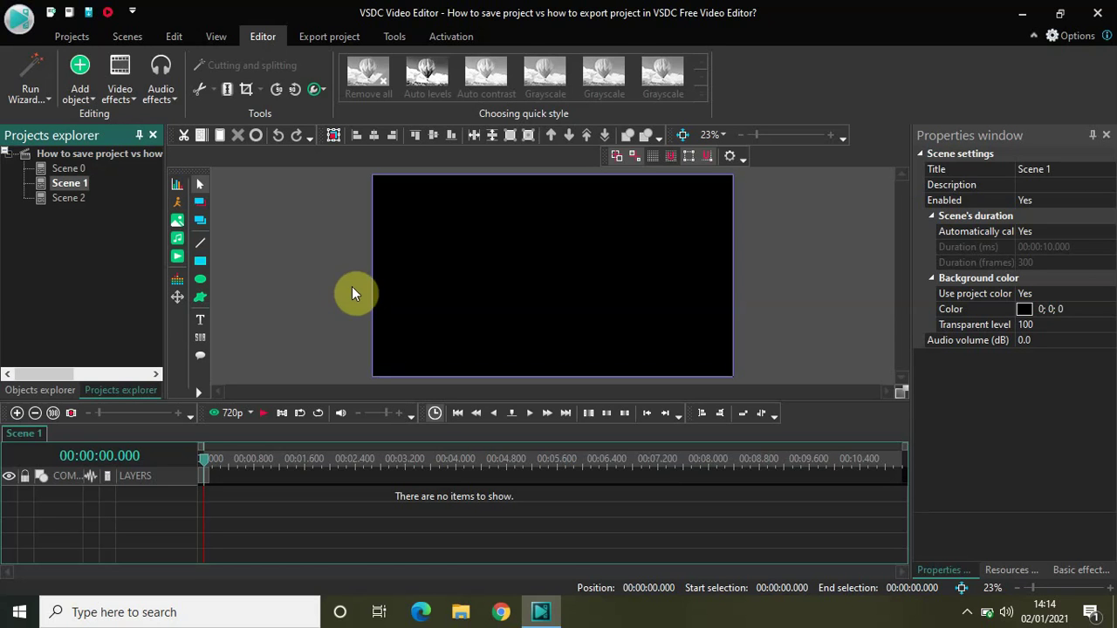
pyautogui.click(177, 262)
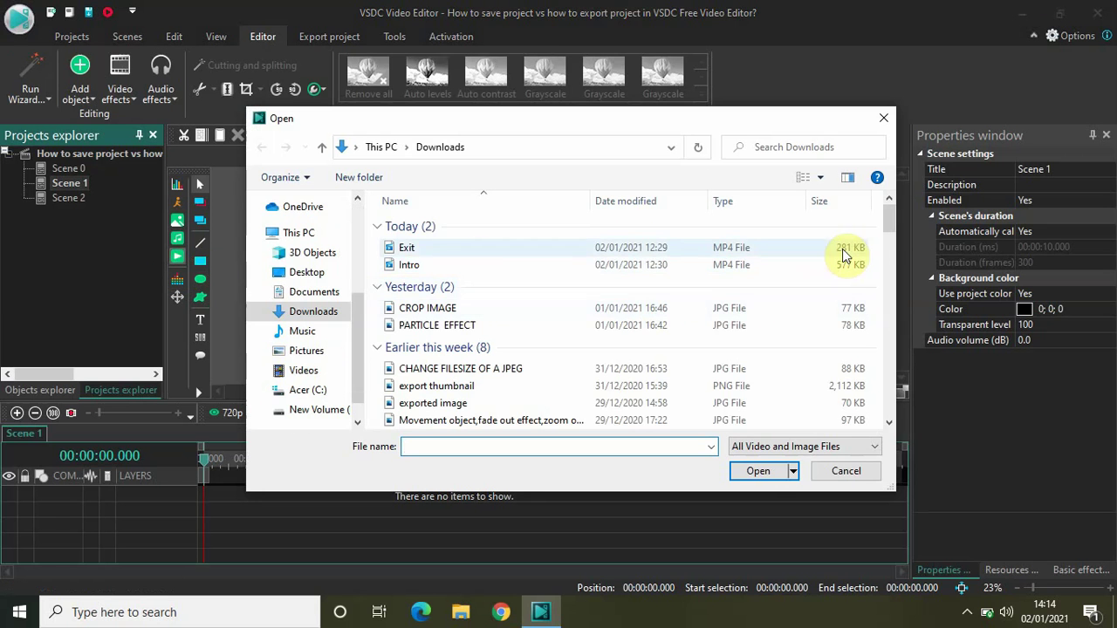
pyautogui.click(890, 302)
pyautogui.moveTo(890, 303); pyautogui.dragTo(889, 367)
pyautogui.click(503, 312)
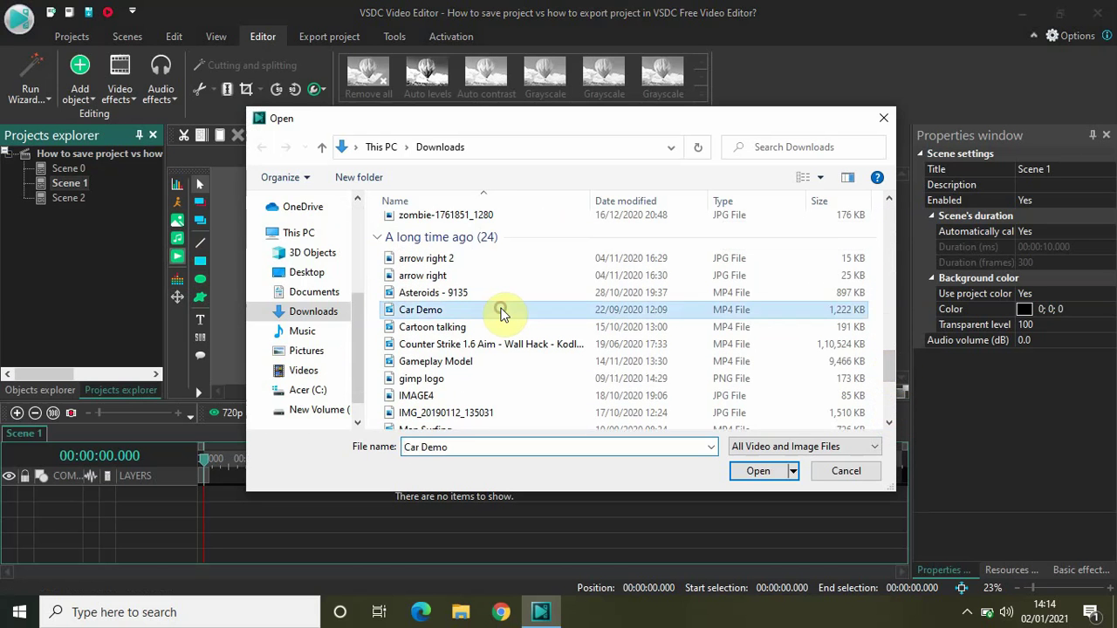
pyautogui.click(735, 478)
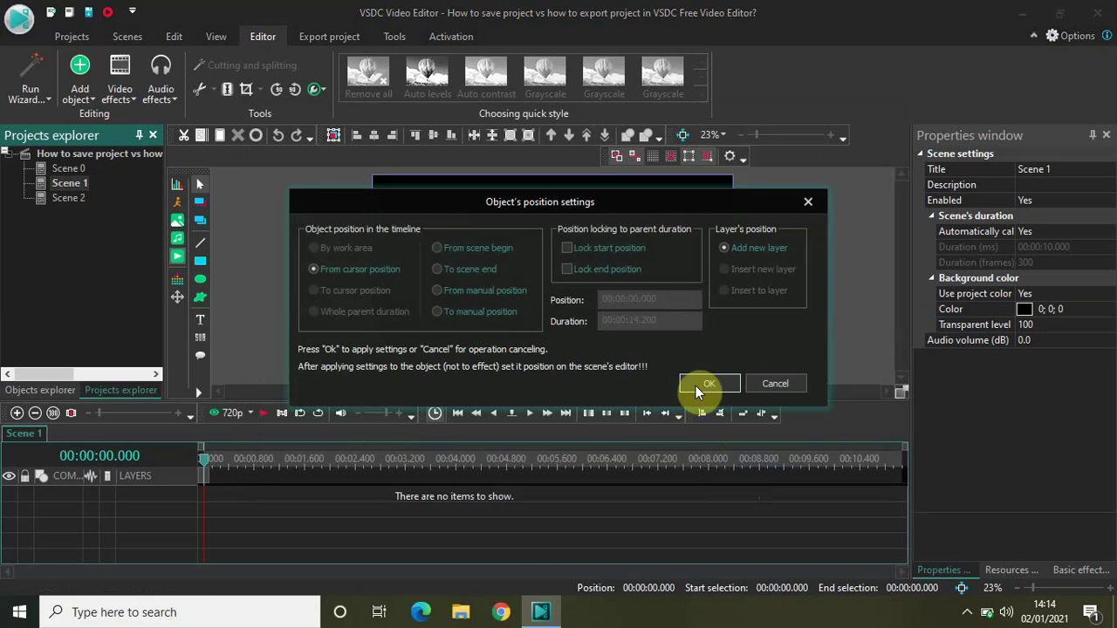
pyautogui.click(697, 384)
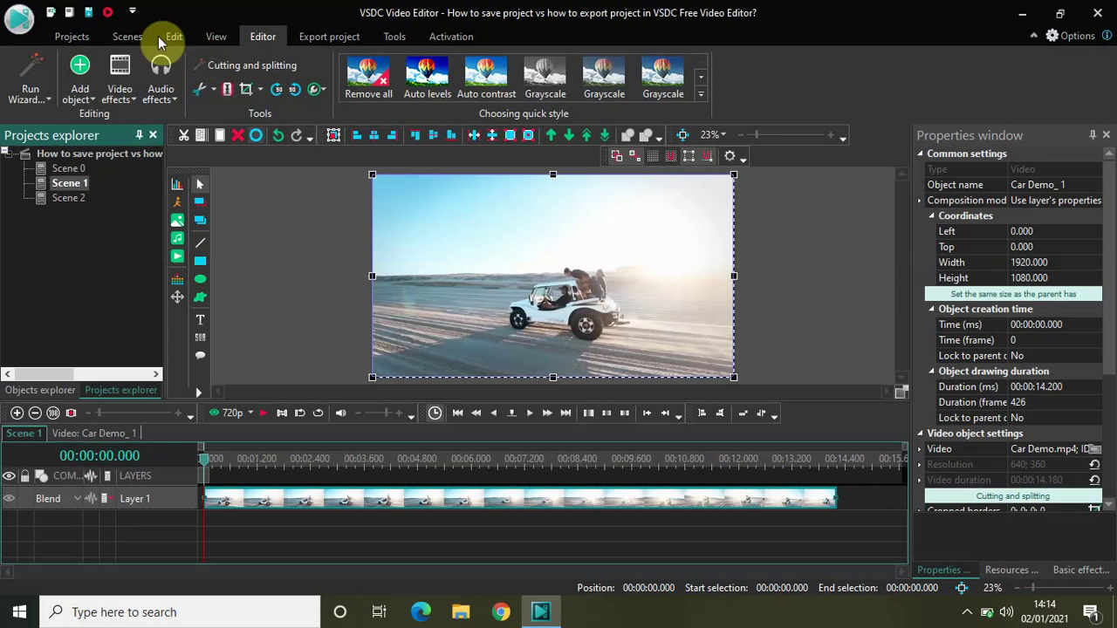
# Step: Save the project as a .vproj file in the VideoEditor folder, removing the question mark from the suggested file name
pyautogui.click(78, 35)
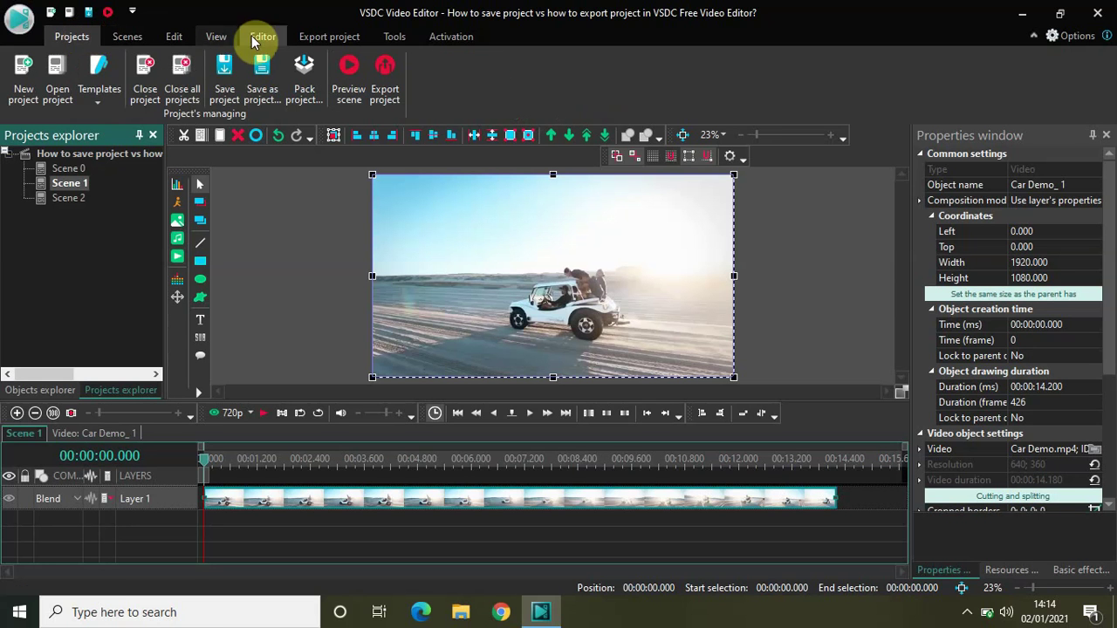
pyautogui.click(217, 87)
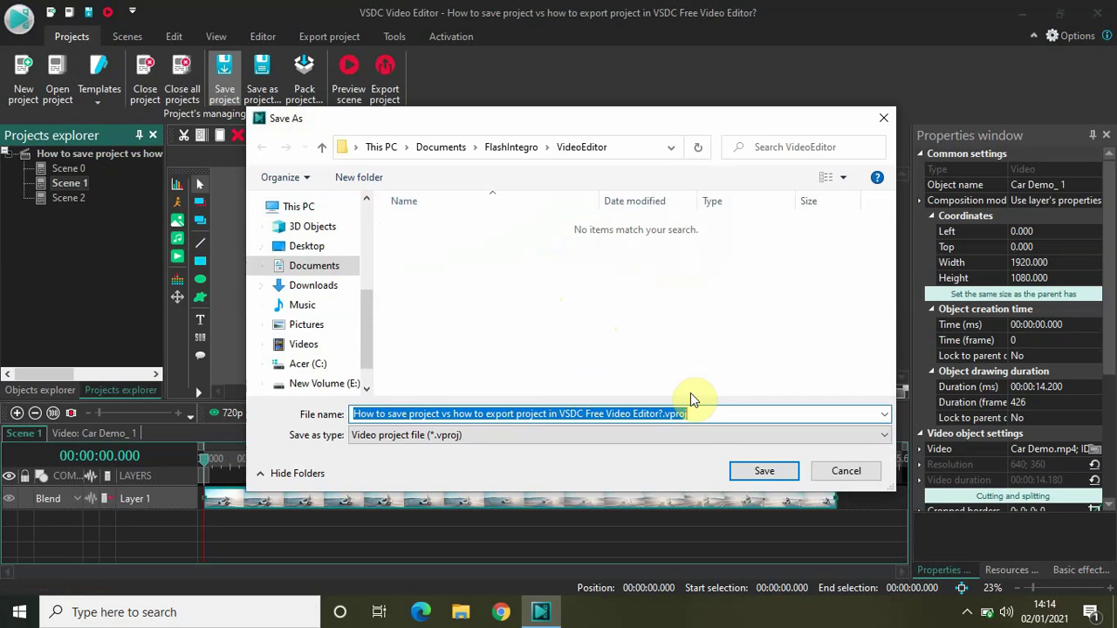
pyautogui.click(706, 414)
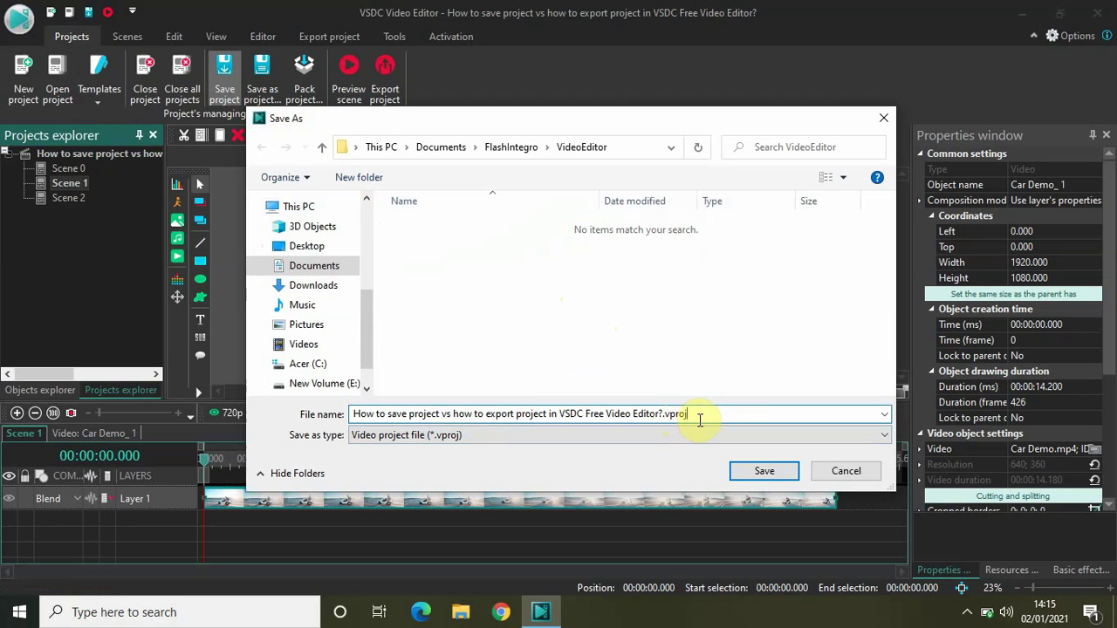
pyautogui.click(756, 472)
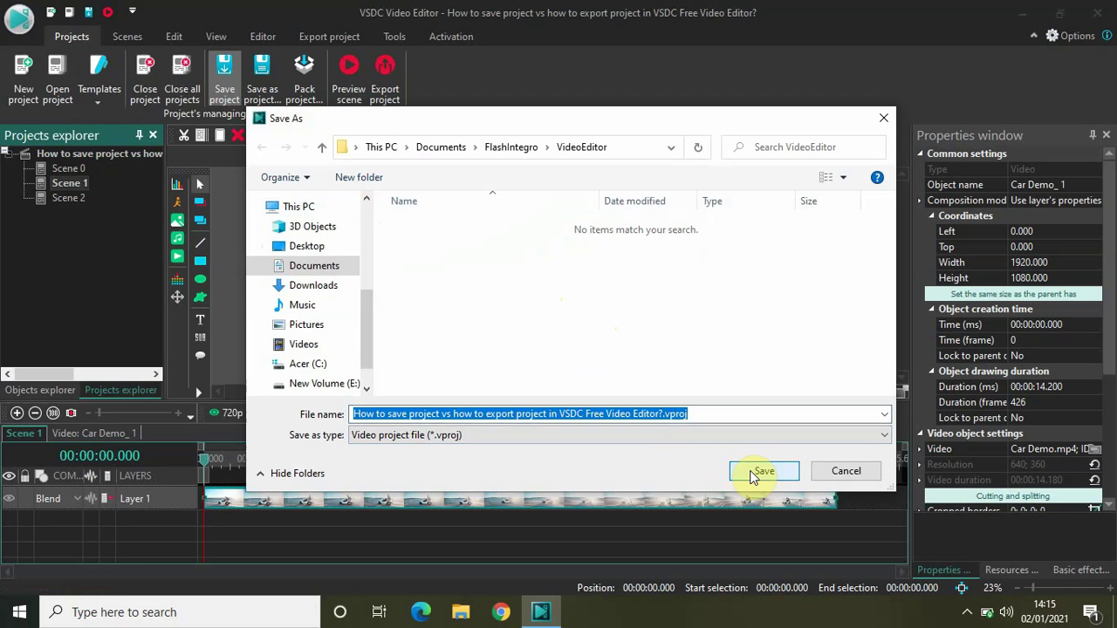
pyautogui.click(660, 412)
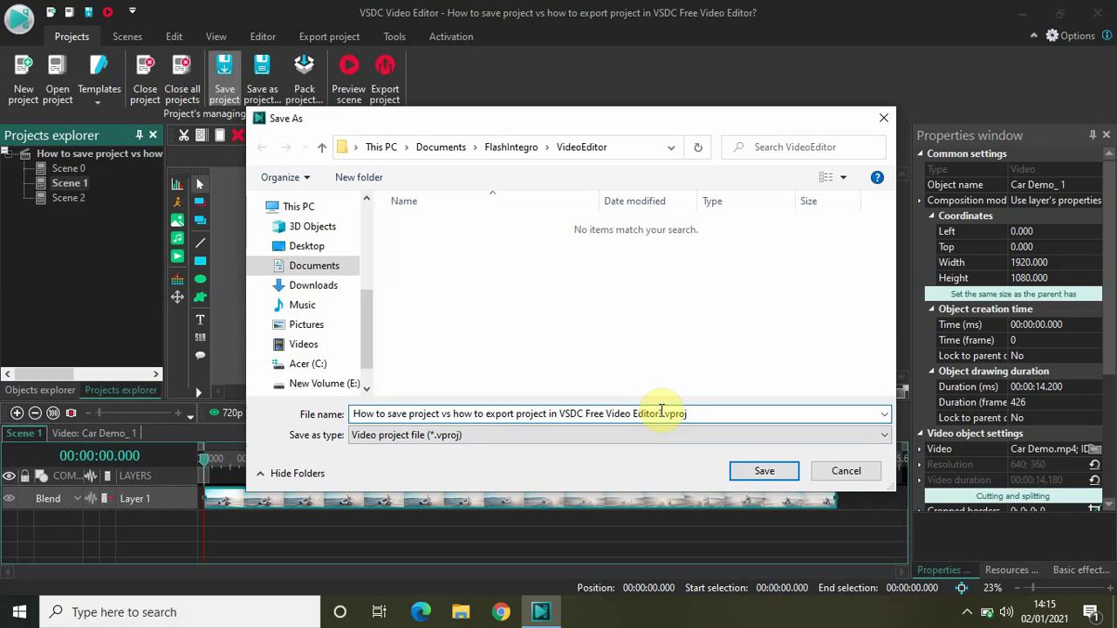
pyautogui.click(755, 476)
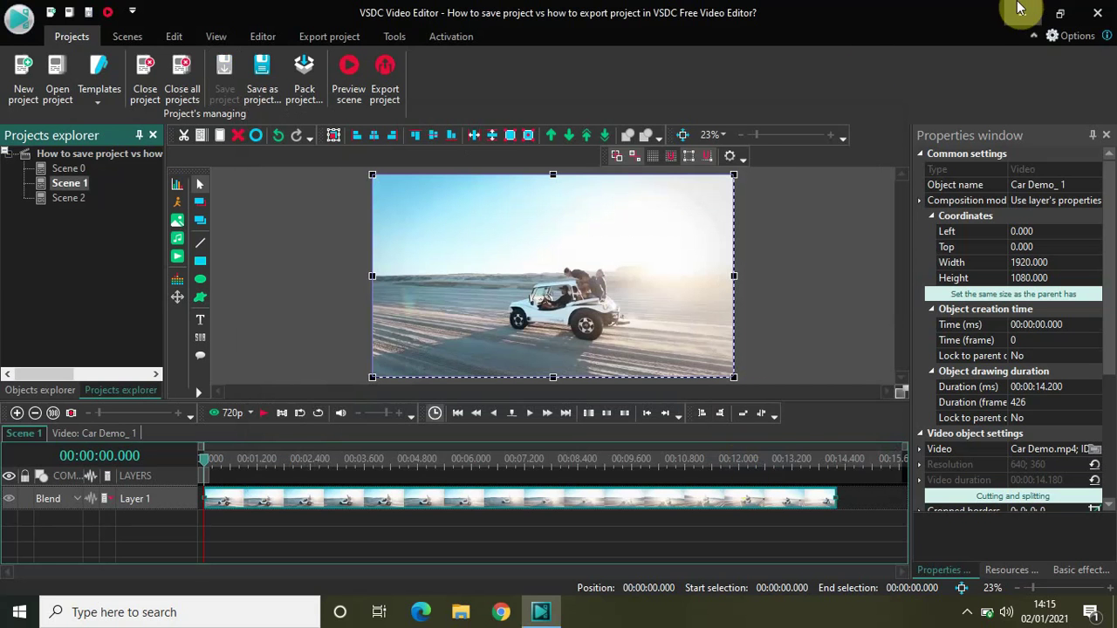
# Step: Close the video editor and open the Documents > FlashIntegro > VideoEditor folder in File Explorer
pyautogui.click(1097, 12)
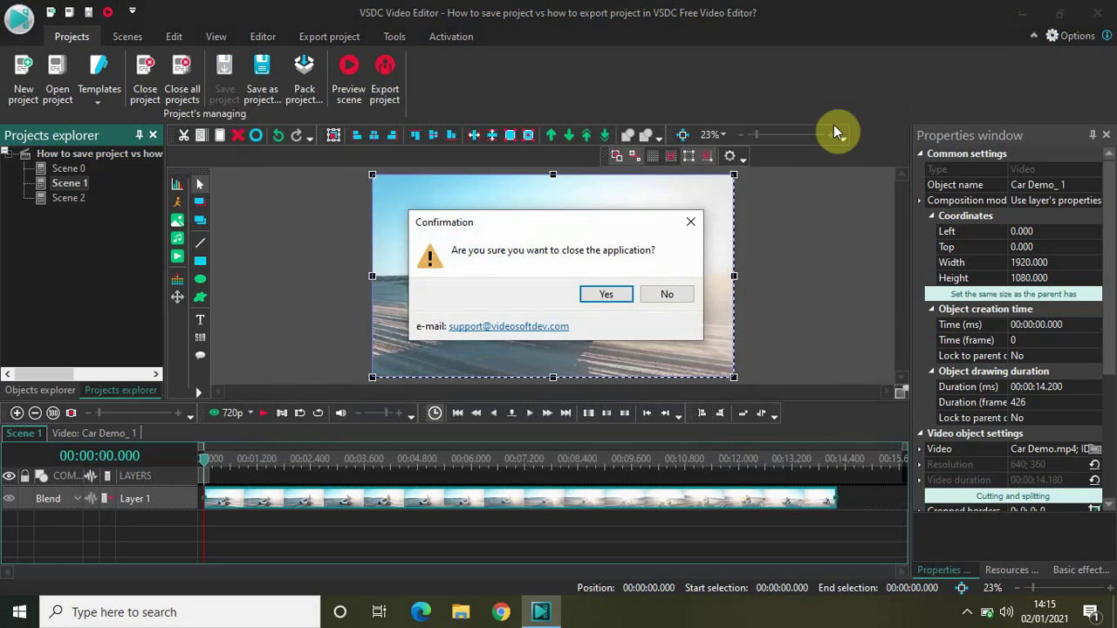
pyautogui.click(596, 295)
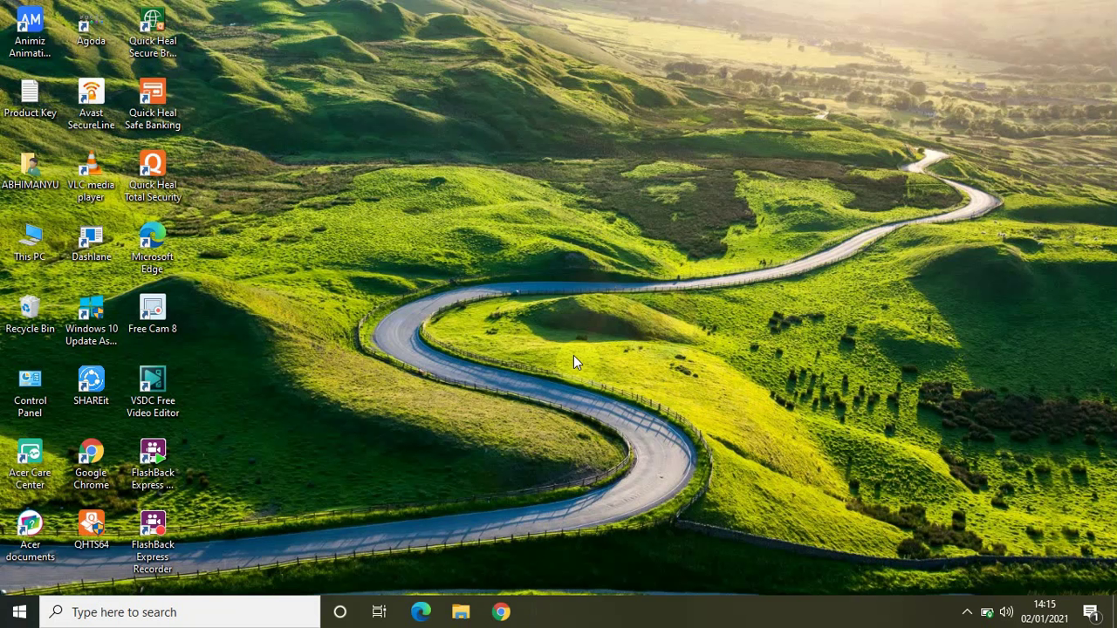
pyautogui.click(455, 616)
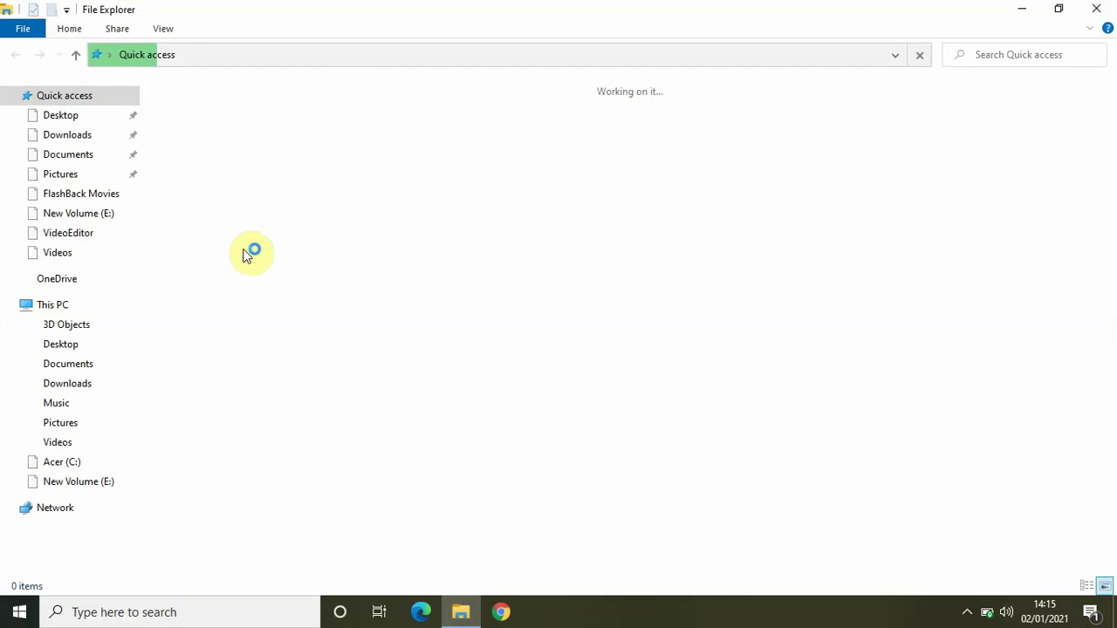
pyautogui.click(76, 162)
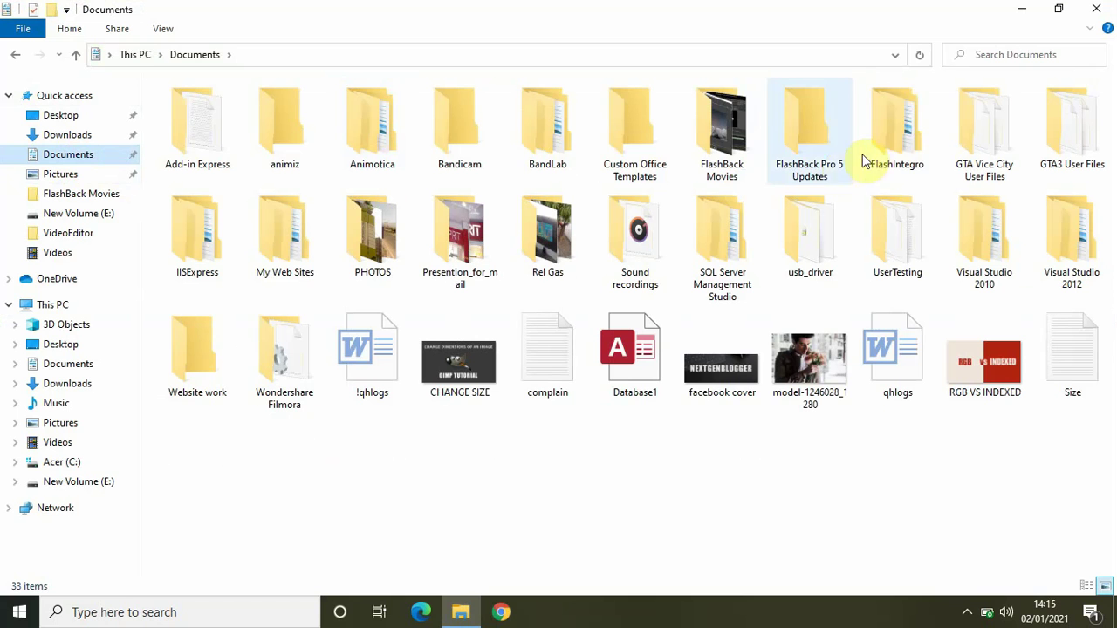
pyautogui.click(886, 145)
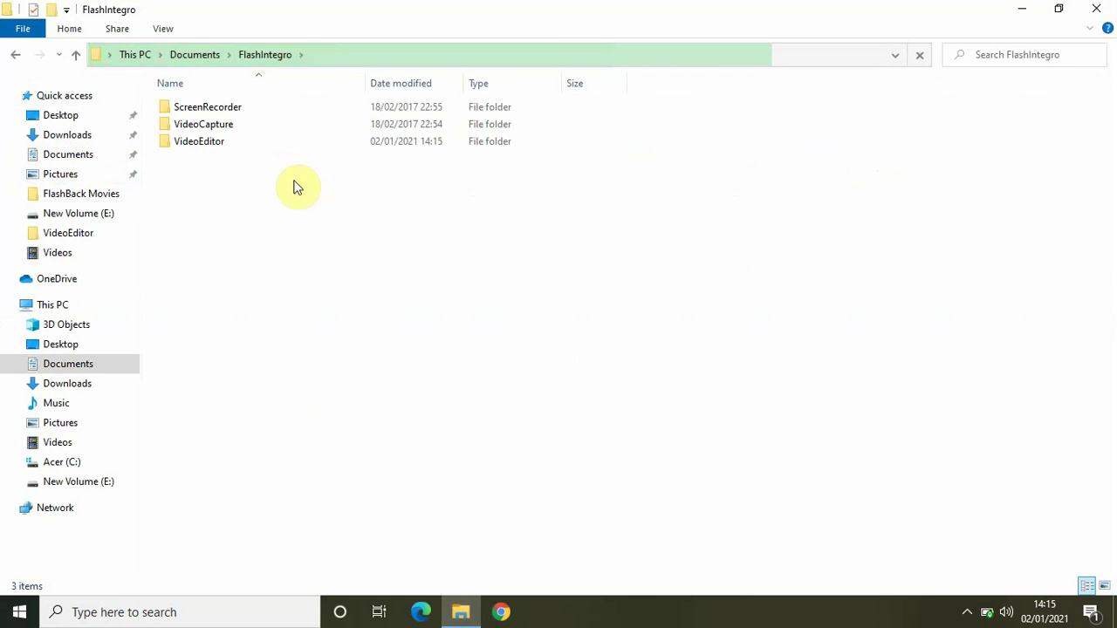
pyautogui.click(233, 141)
pyautogui.doubleClick(232, 141)
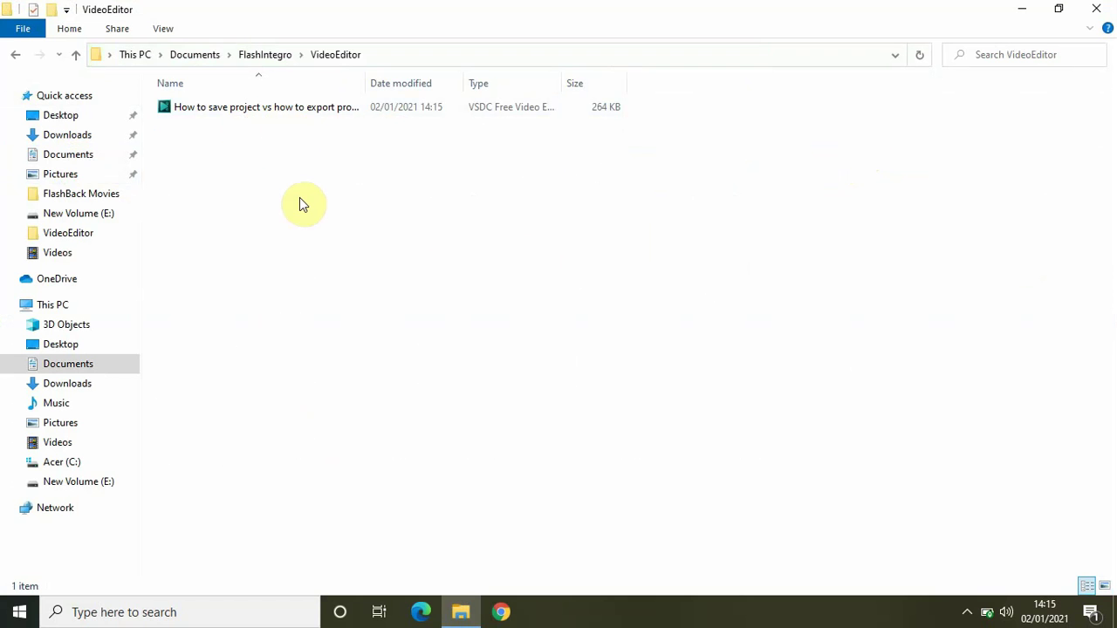
# Step: Open the saved project file from the VideoEditor folder in VSDC Video Editor, dismissing the Pro upgrade offer
pyautogui.click(315, 109)
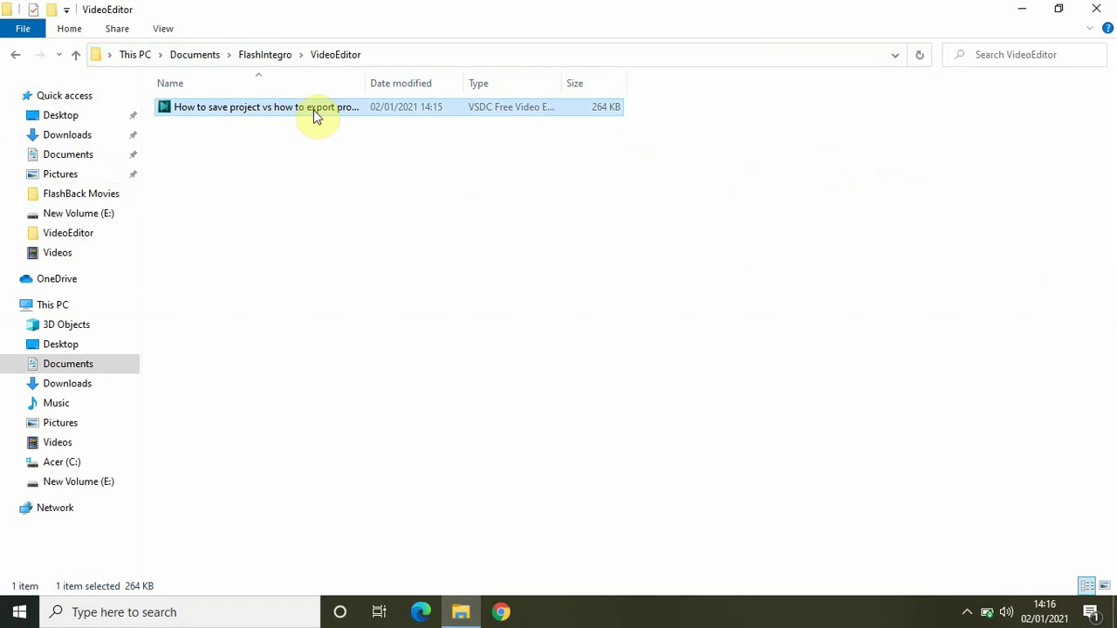
pyautogui.doubleClick(314, 108)
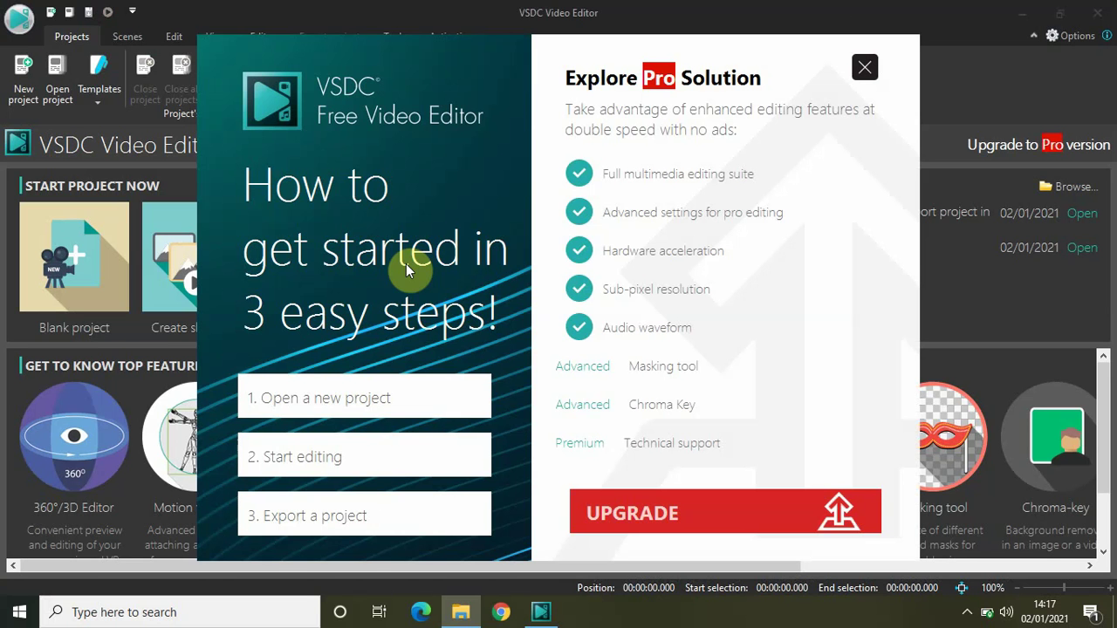
pyautogui.click(864, 68)
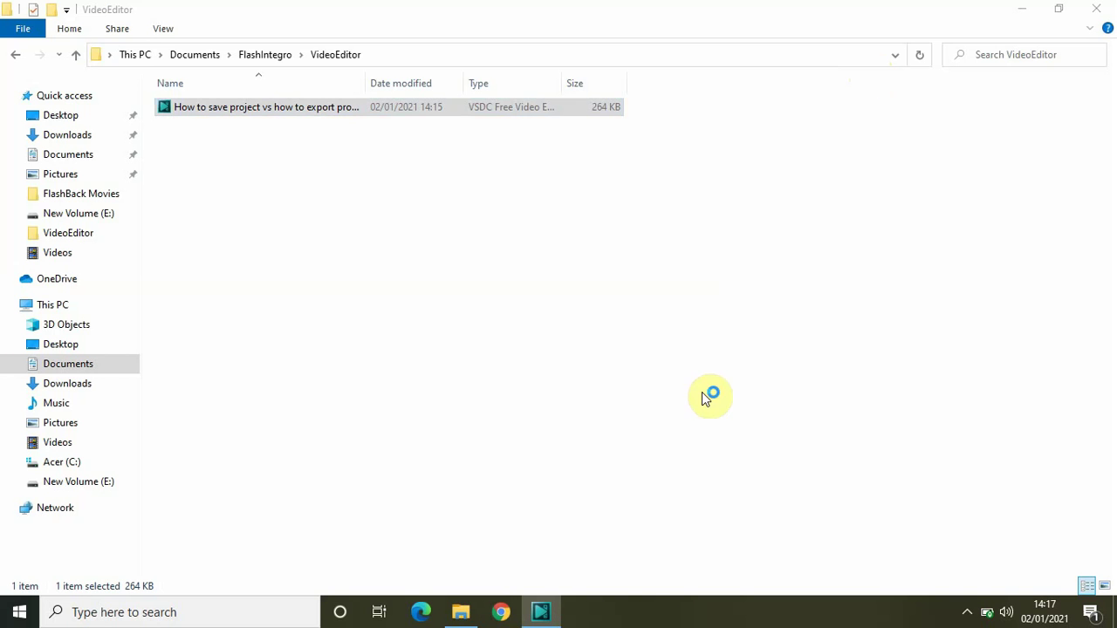
pyautogui.click(539, 615)
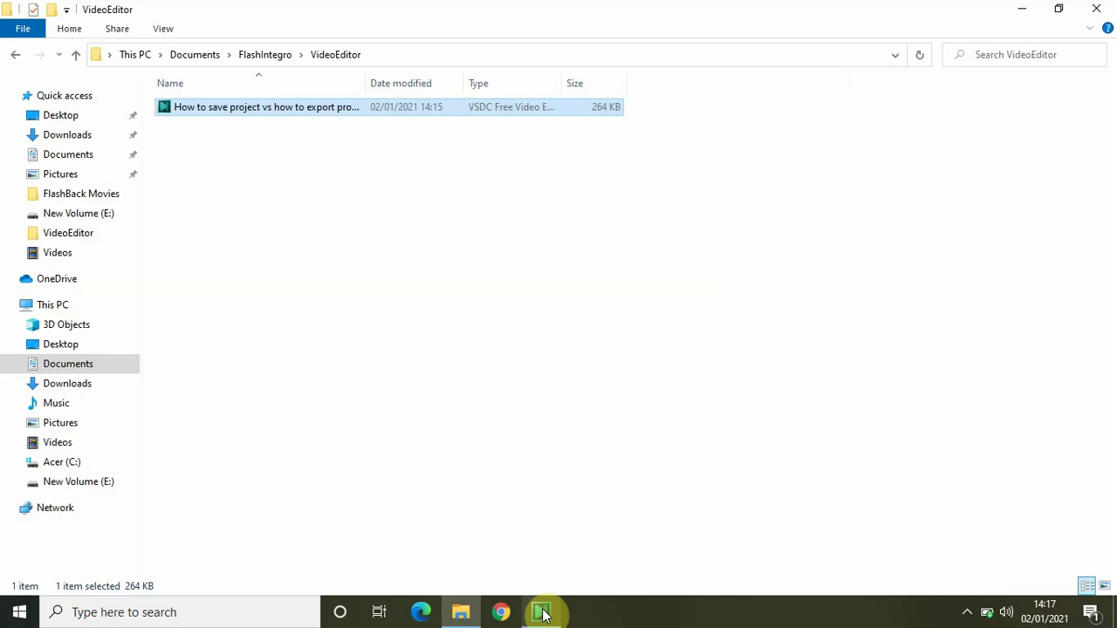
pyautogui.click(542, 614)
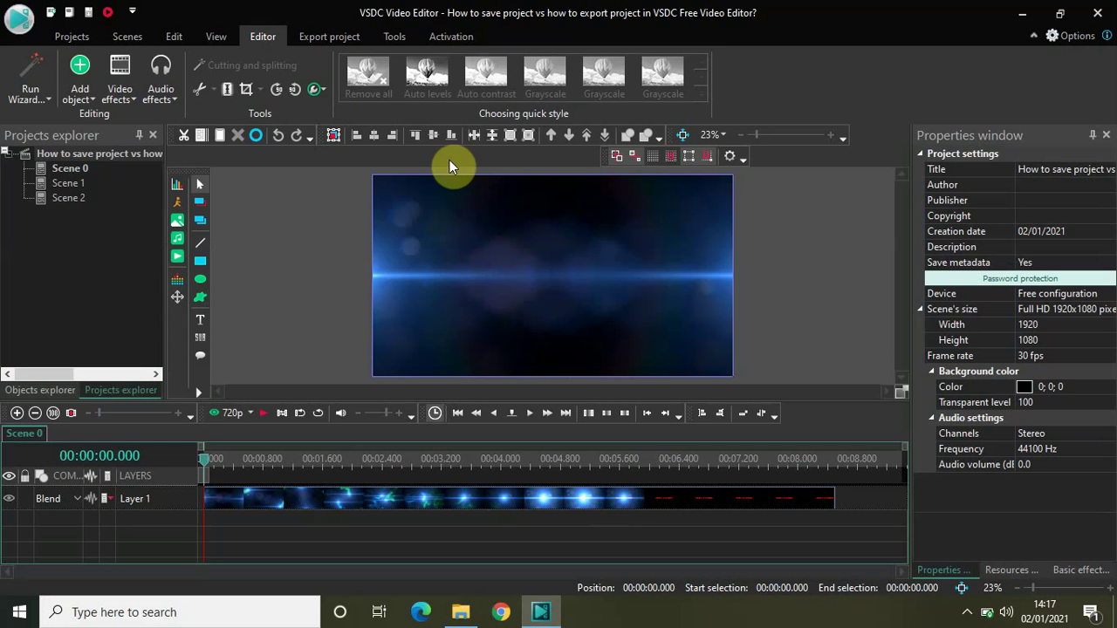
# Step: Inspect Scene 0, Scene 1 and Scene 2 of the reopened project and preview Scene 2 at 00:00:02.500
pyautogui.doubleClick(68, 168)
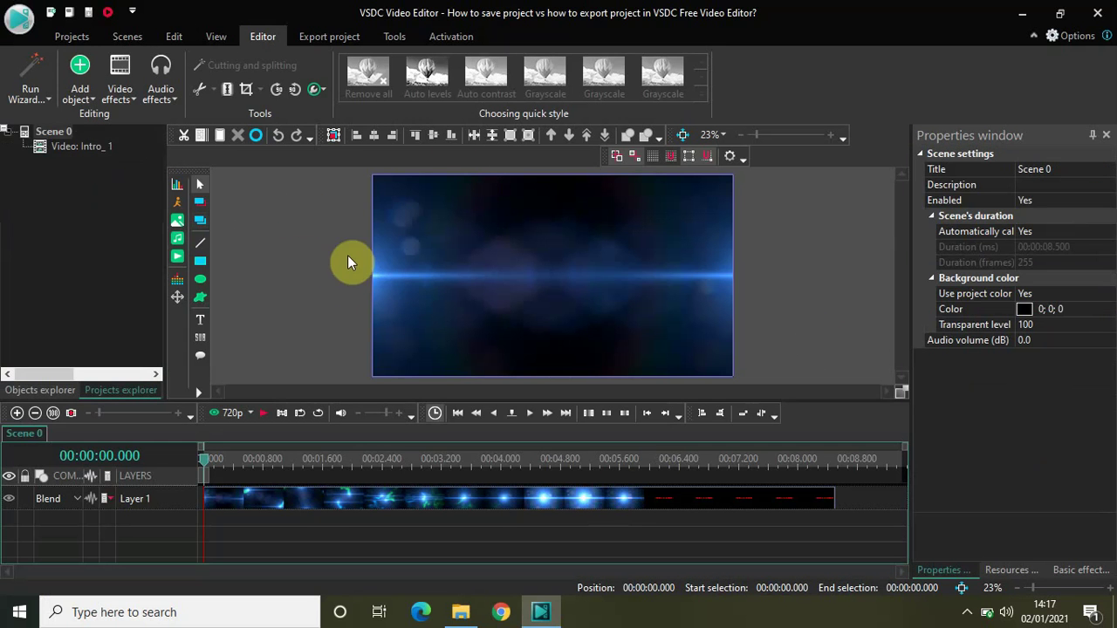
pyautogui.click(229, 40)
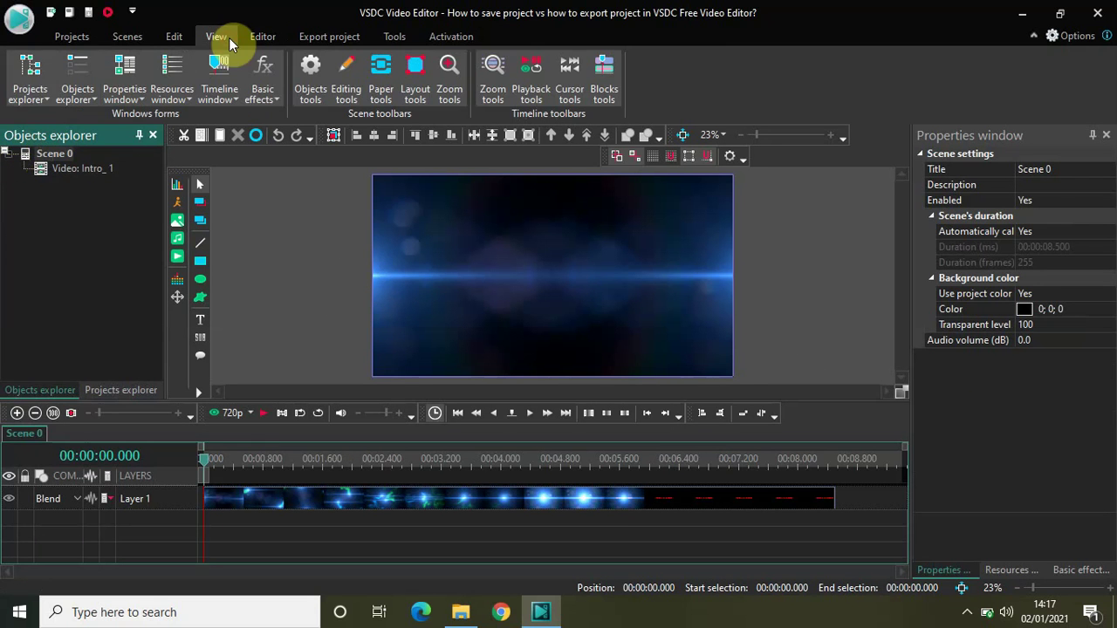
pyautogui.click(34, 70)
pyautogui.doubleClick(67, 184)
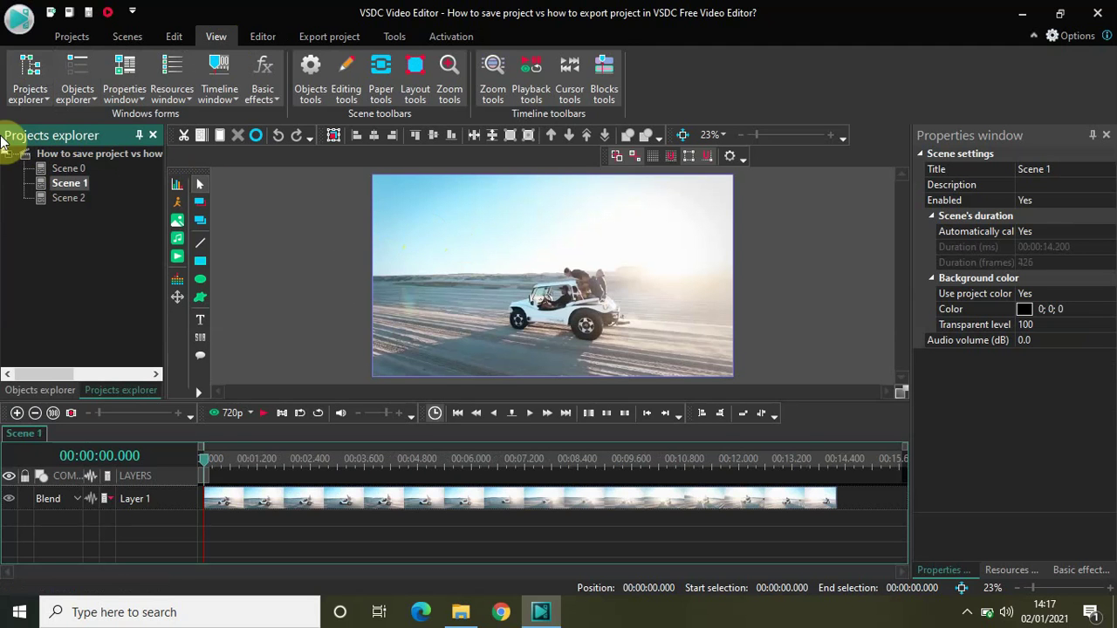
pyautogui.doubleClick(67, 198)
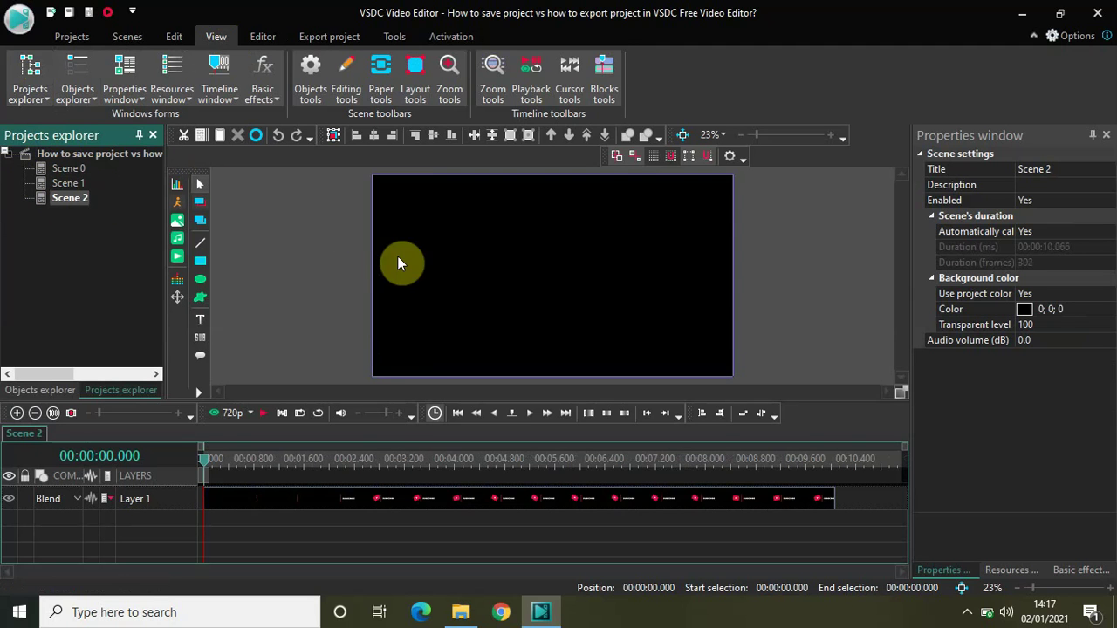
pyautogui.click(362, 458)
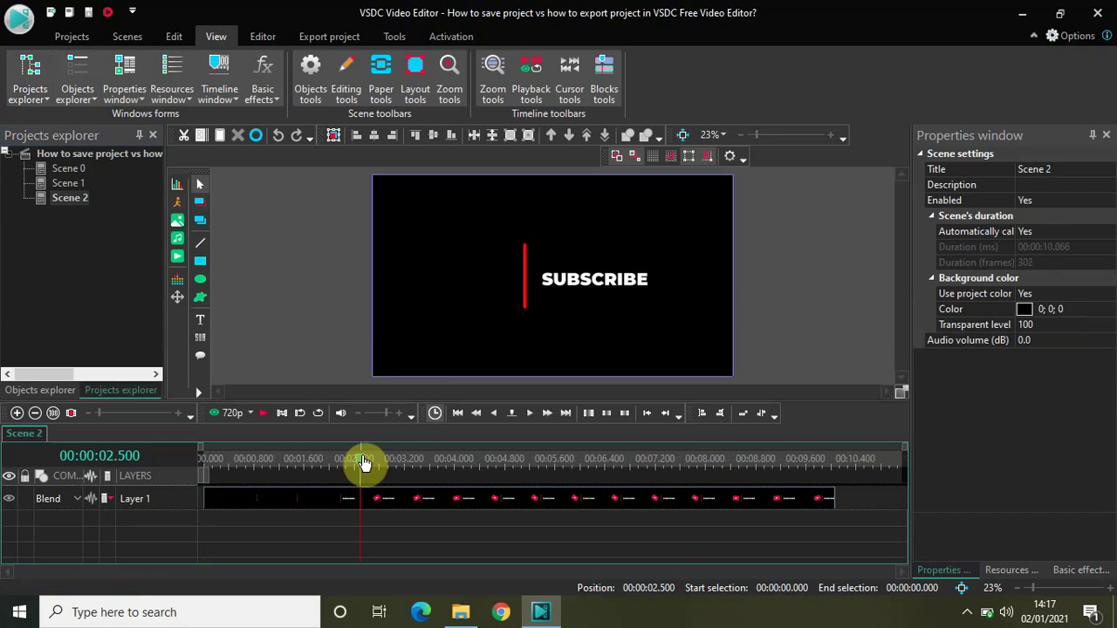
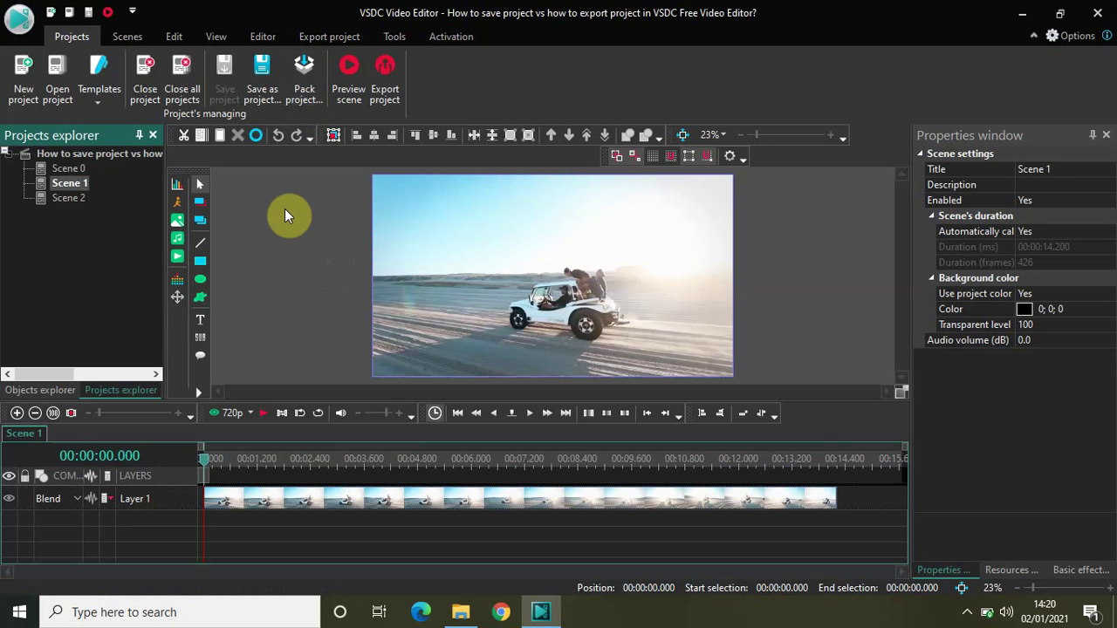
# Step: View the available autosave intervals in the Saving Options, and close the options without applying changes
pyautogui.click(253, 36)
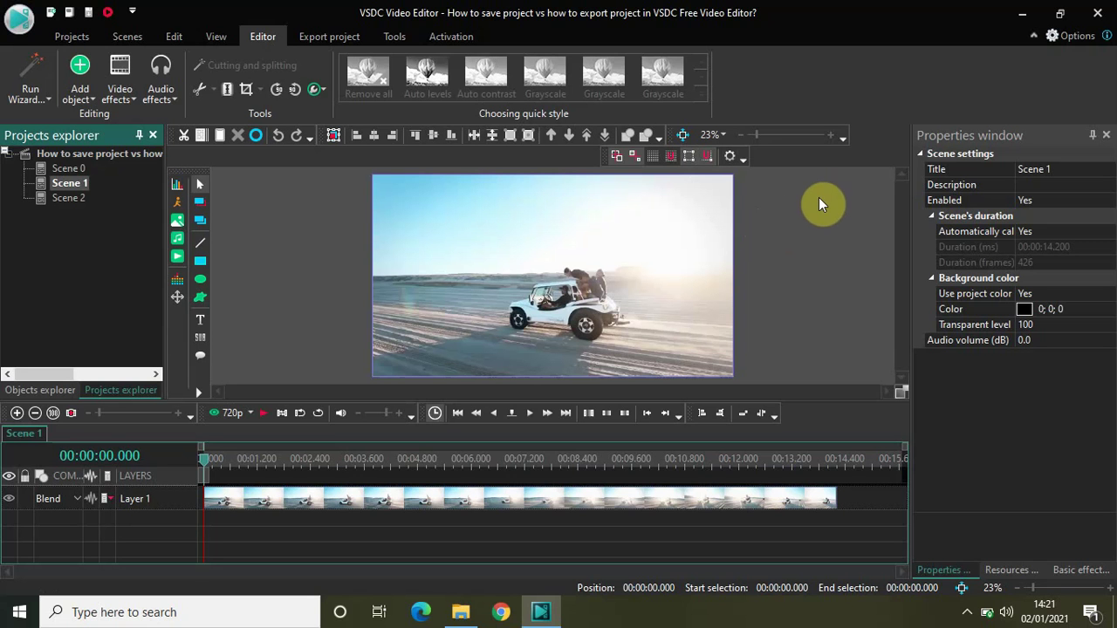
pyautogui.click(1070, 35)
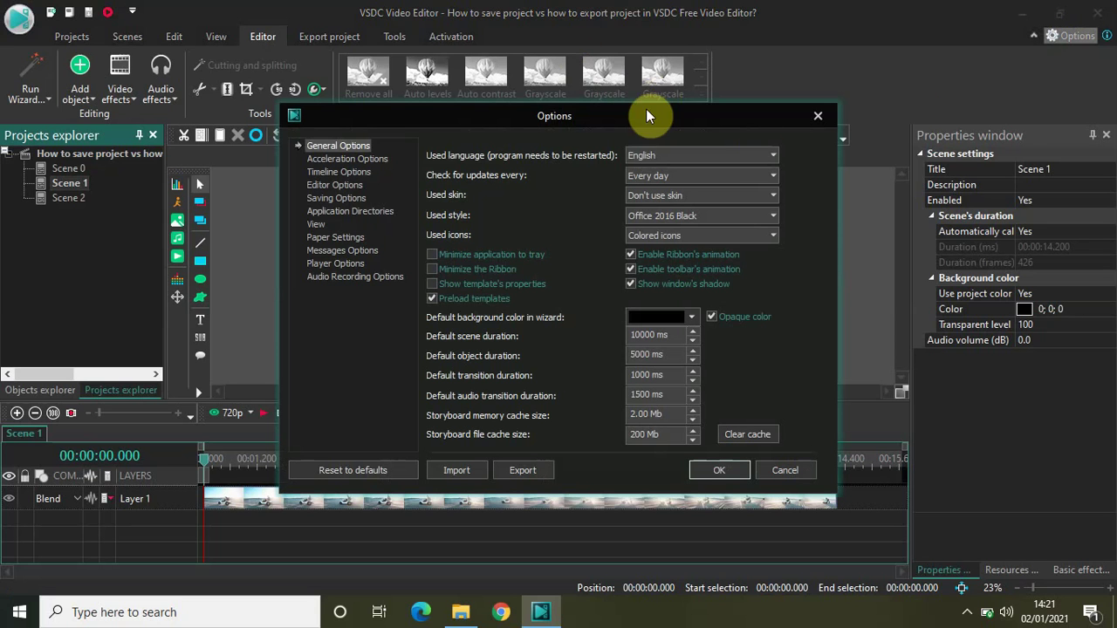
pyautogui.click(355, 200)
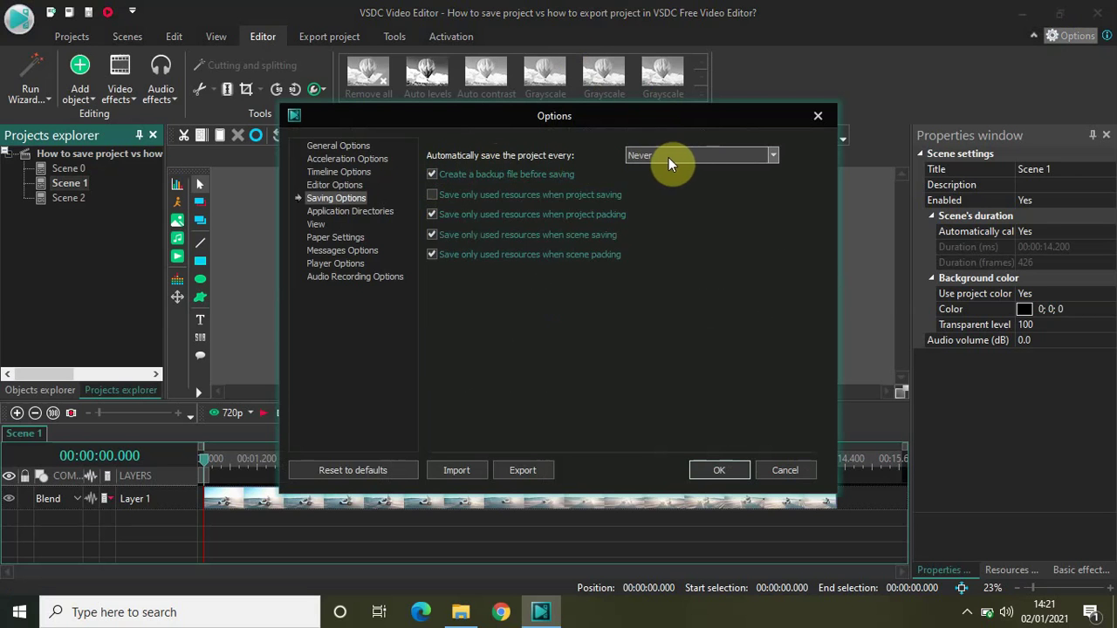
pyautogui.click(773, 155)
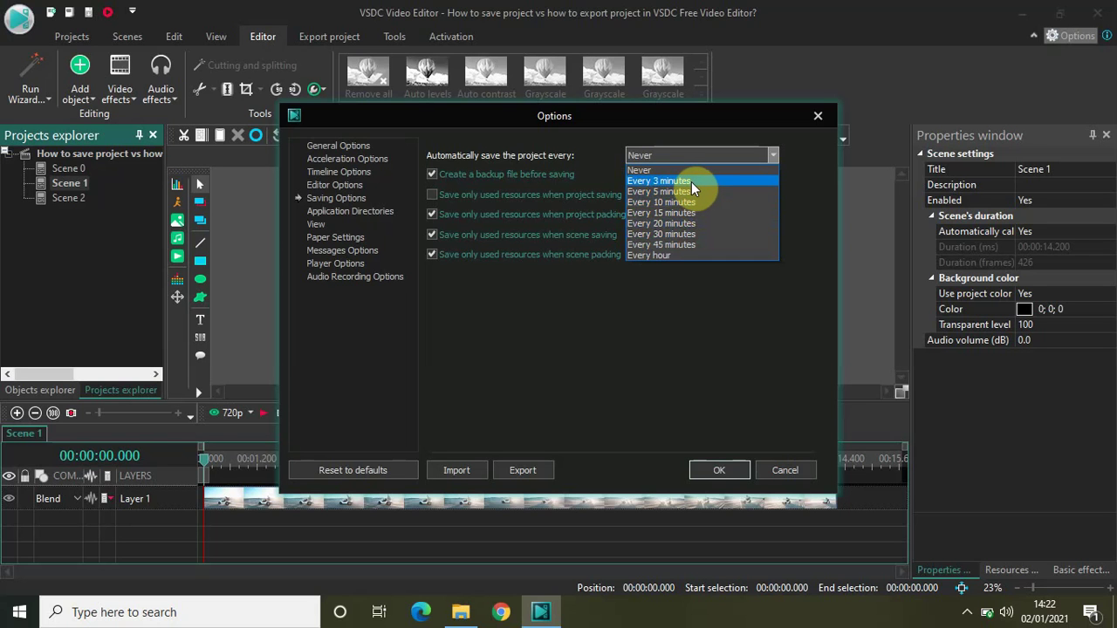
pyautogui.click(790, 467)
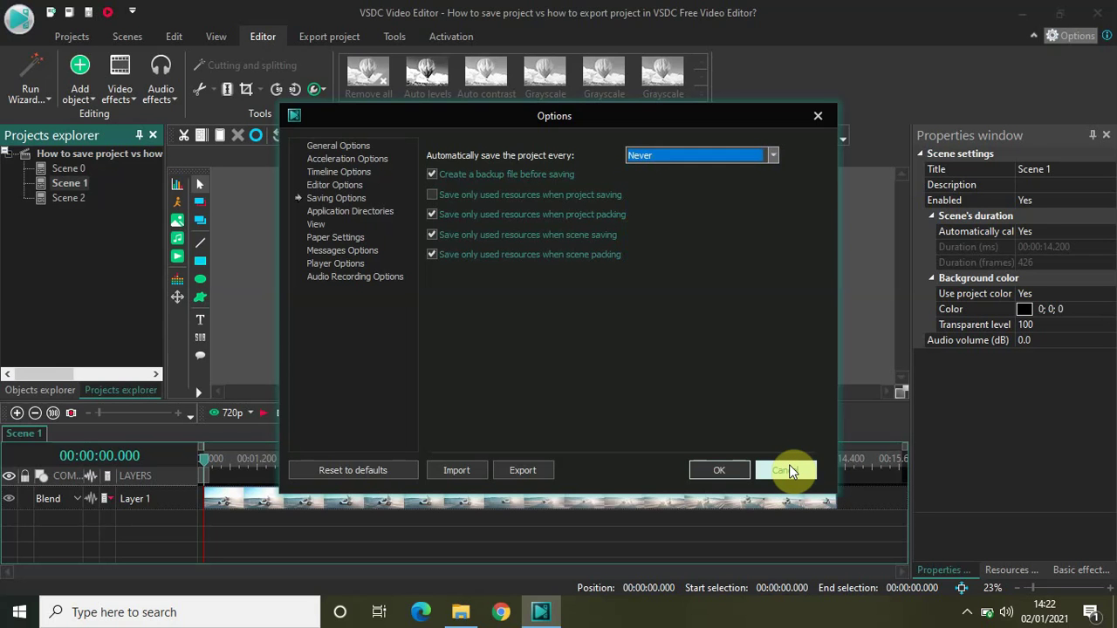
pyautogui.click(787, 469)
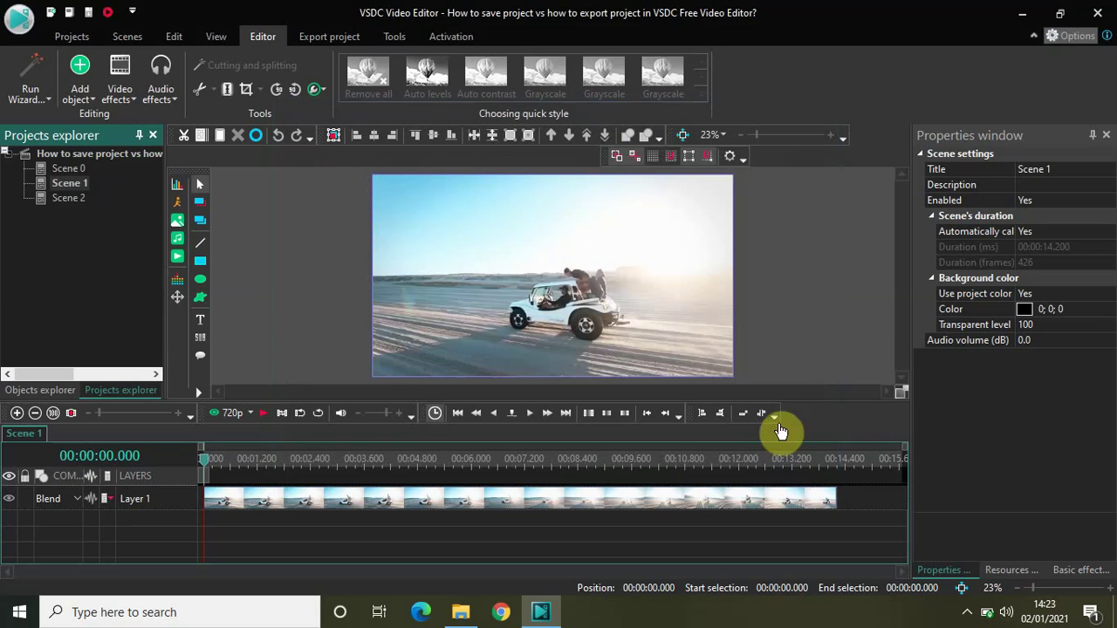
# Step: Look through the media devices offered for exporting the project, including the Web device's YouTube format, and return to the scene editor
pyautogui.click(66, 36)
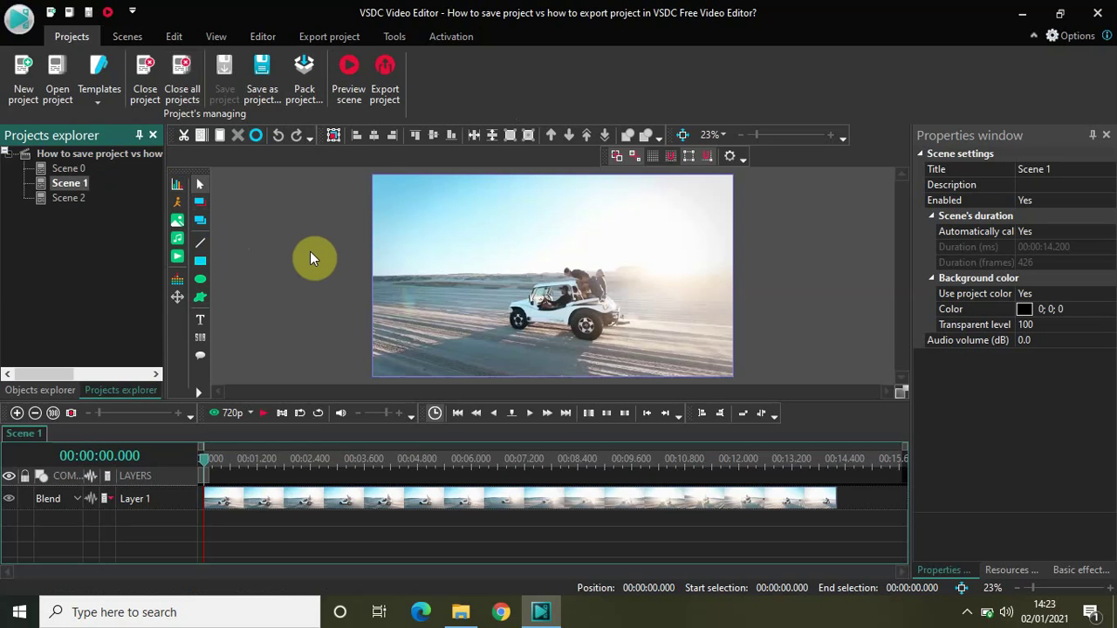
pyautogui.click(263, 36)
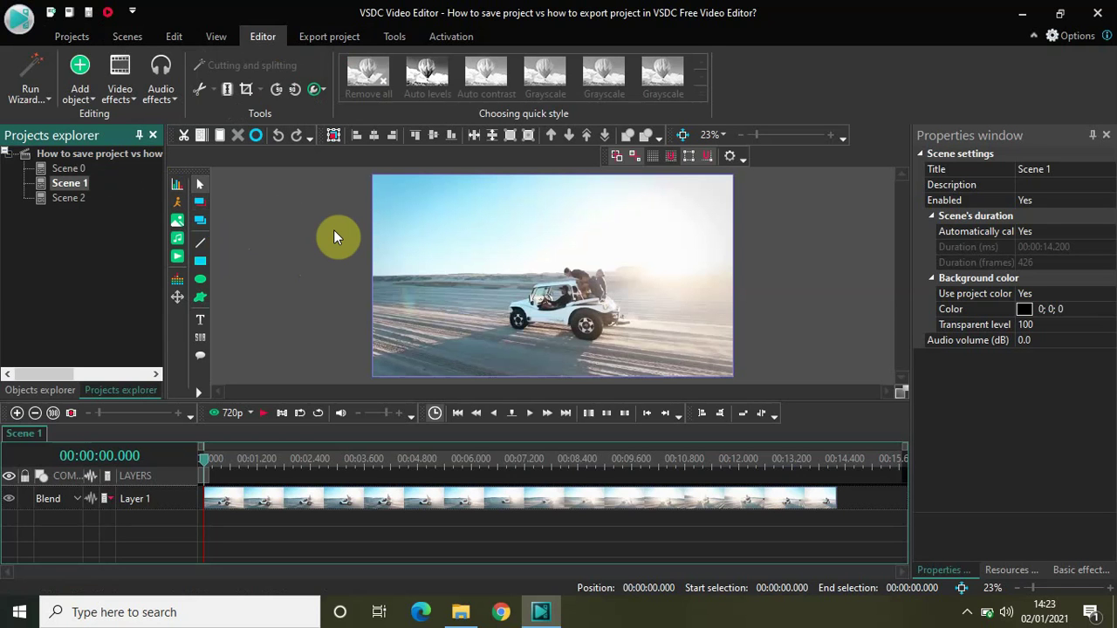
pyautogui.click(340, 35)
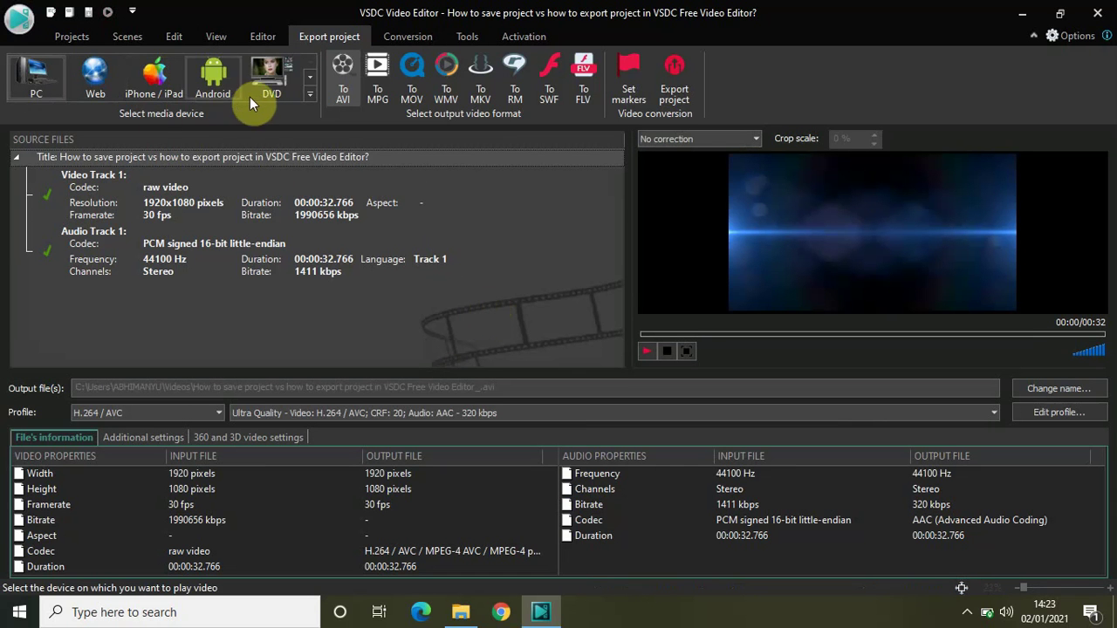
pyautogui.click(311, 74)
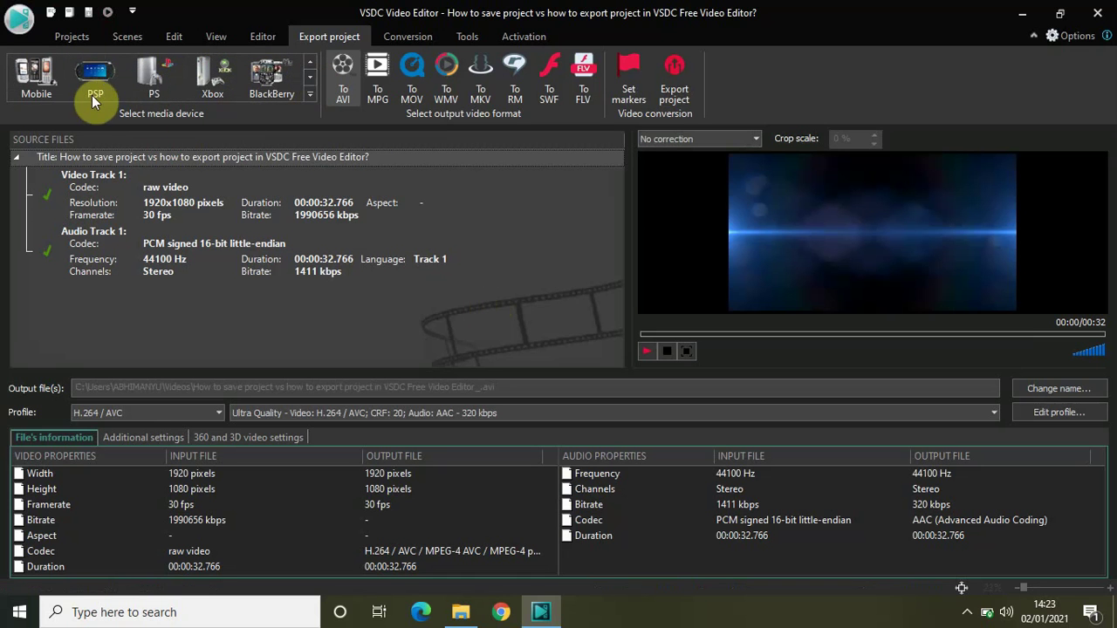
pyautogui.click(312, 77)
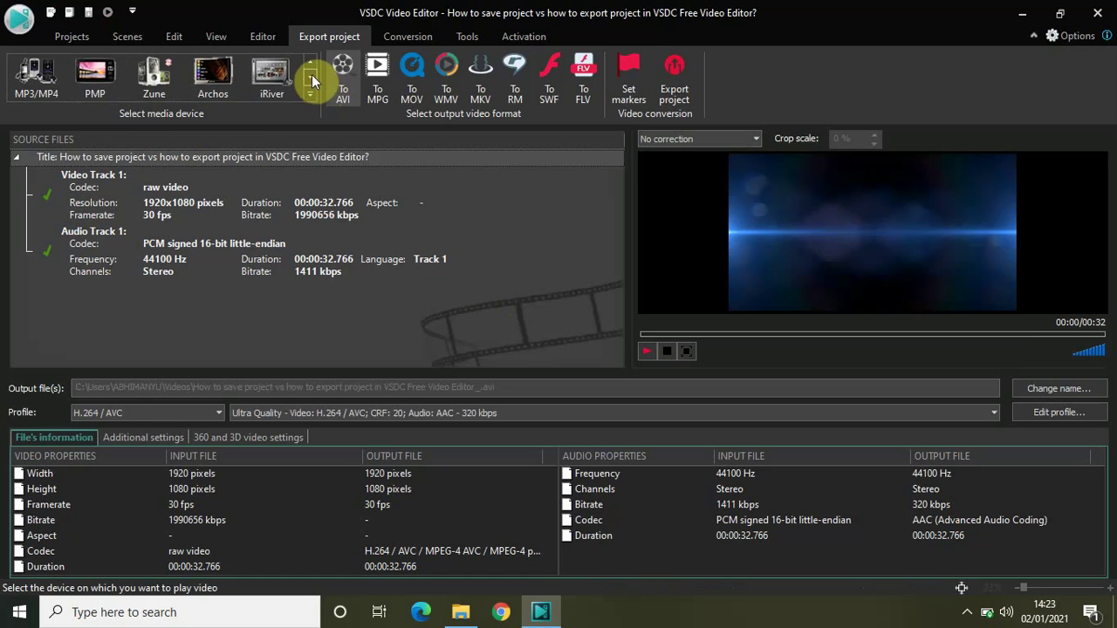
pyautogui.click(309, 63)
pyautogui.click(309, 62)
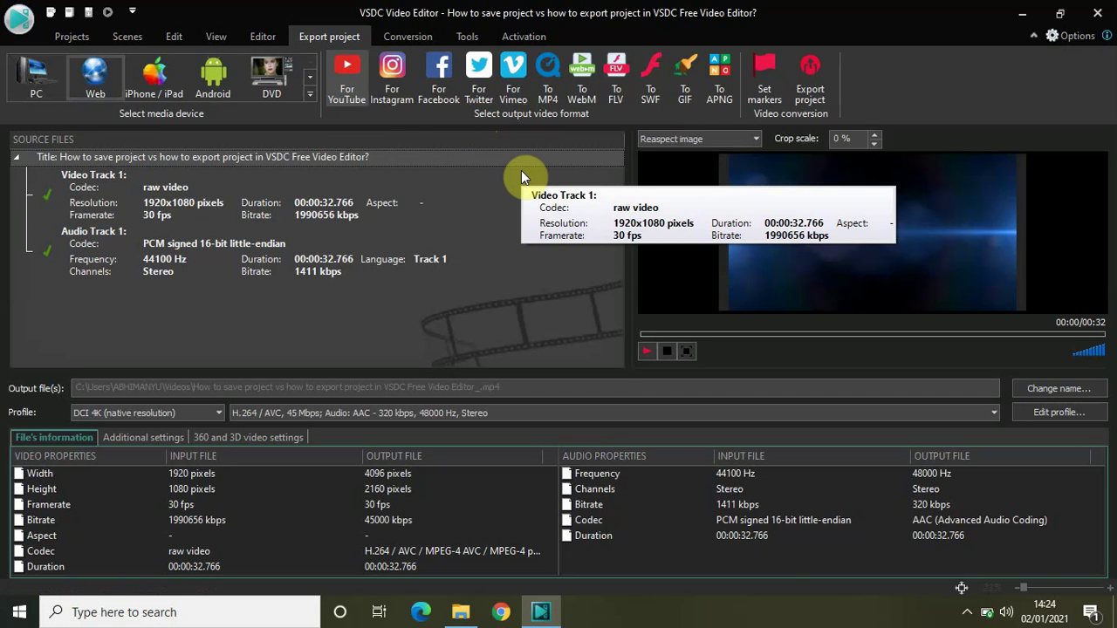
pyautogui.click(273, 26)
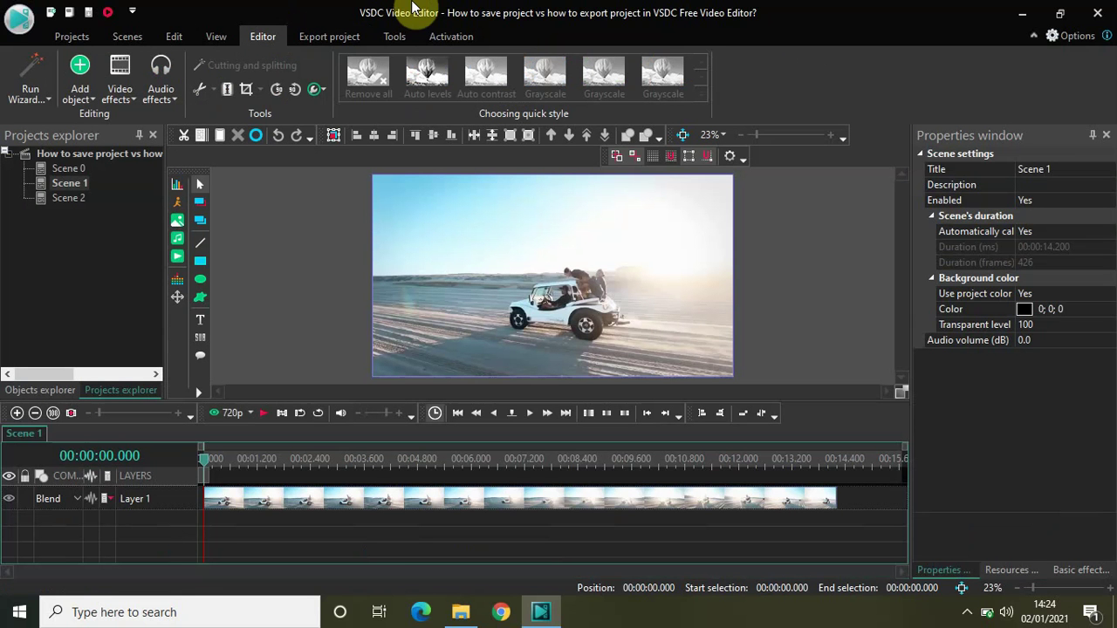